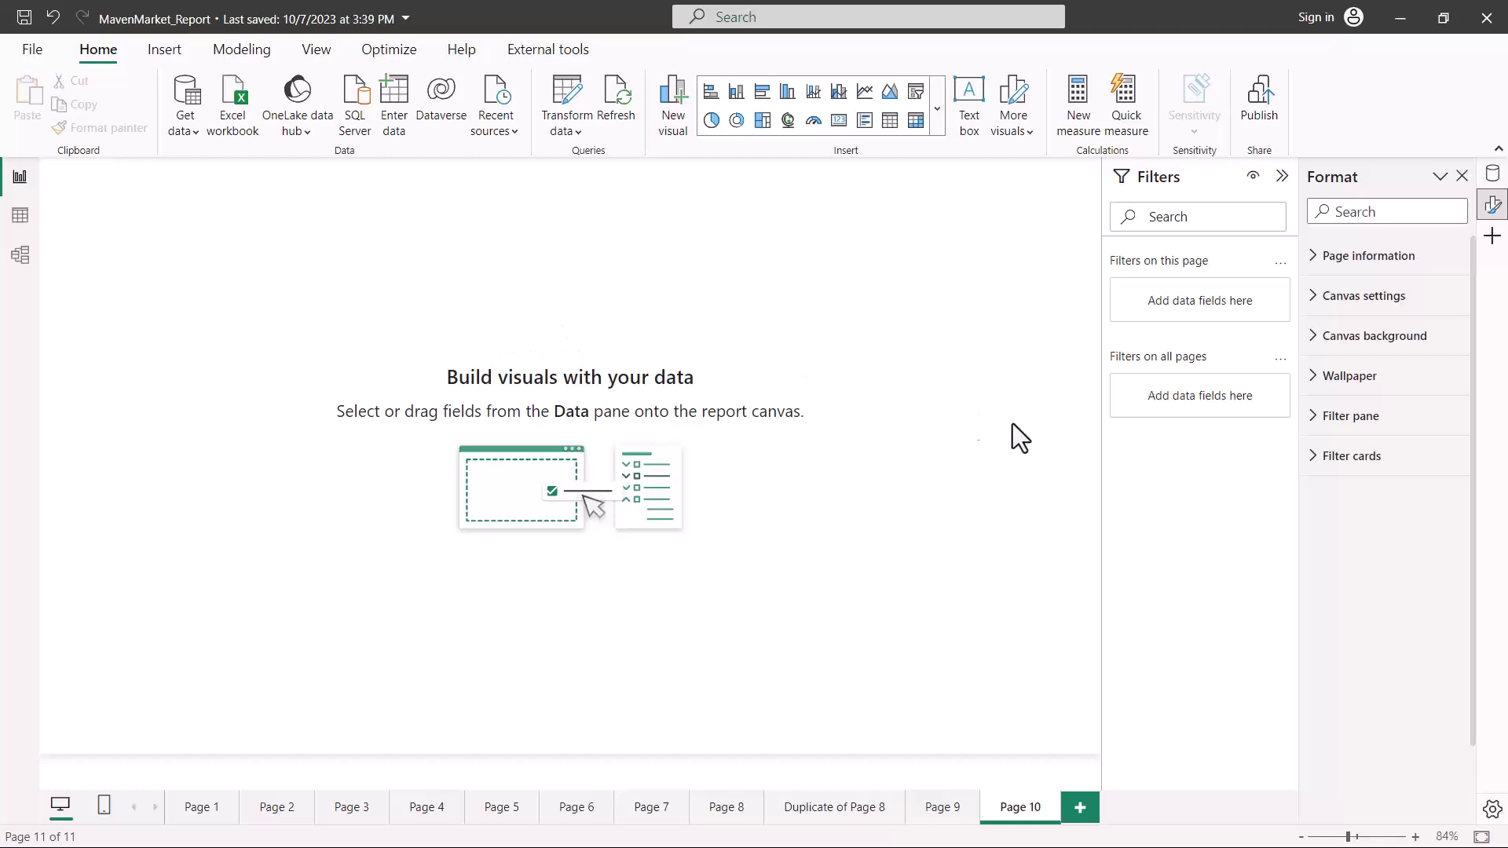
Step: Expand Canvas background and view its colour palette, keeping the background white
{"action": "left_click", "coordinate": [1318, 345]}
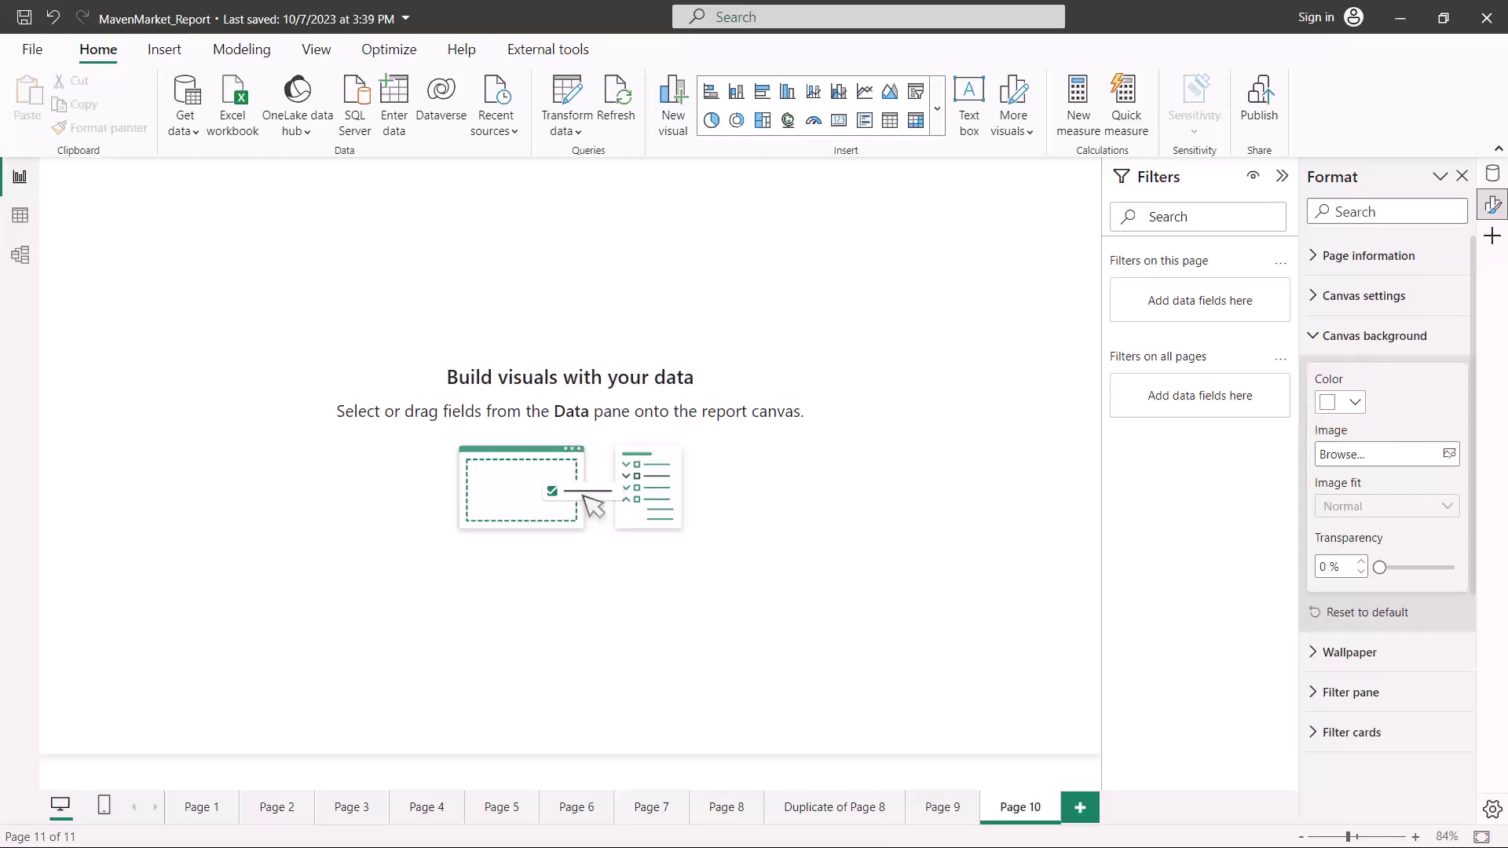
{"action": "left_click", "coordinate": [1354, 403]}
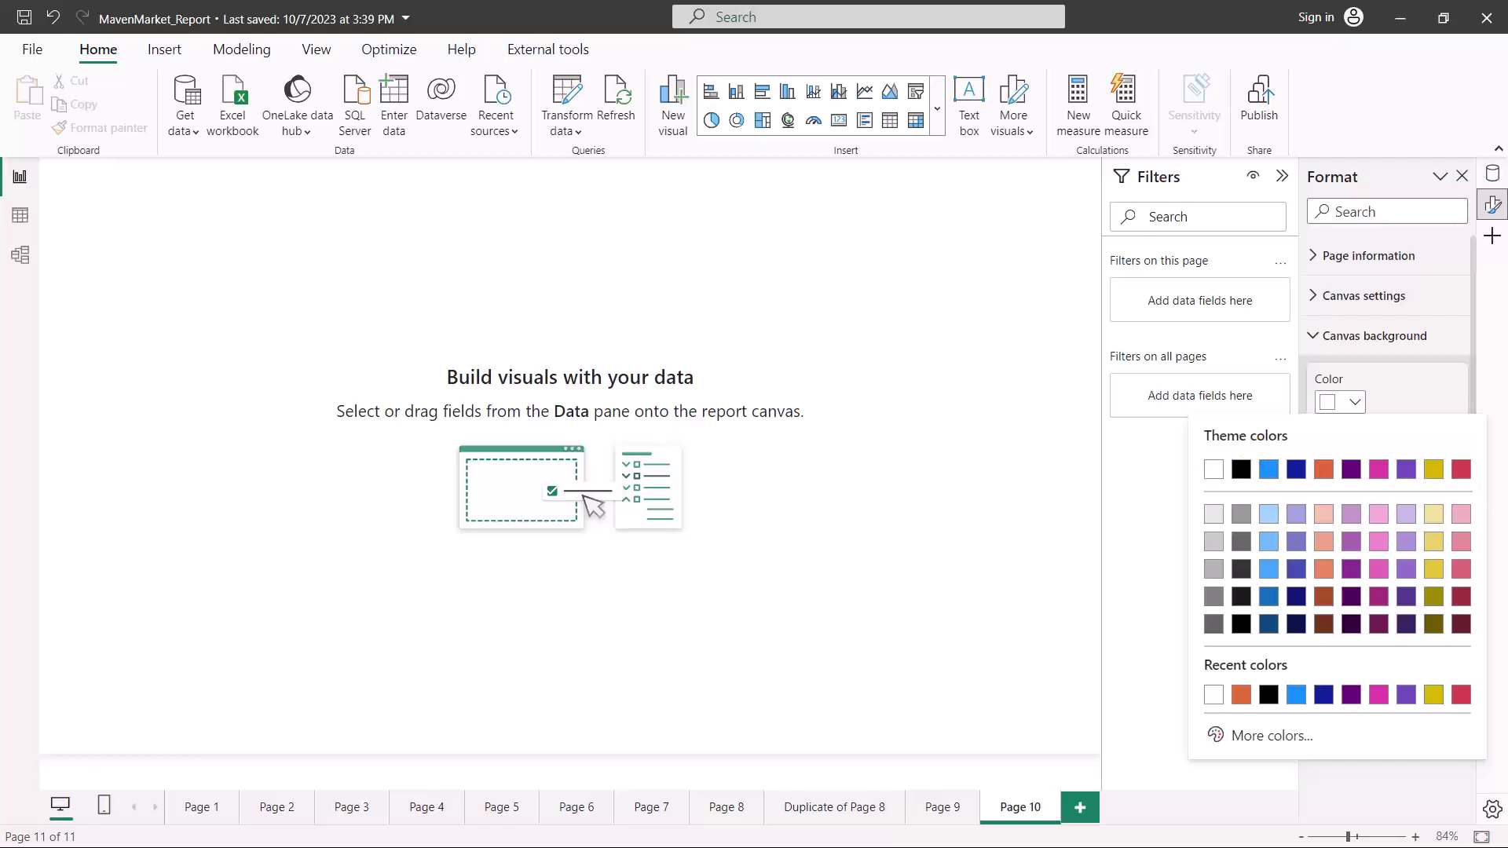
{"action": "left_click", "coordinate": [1383, 403]}
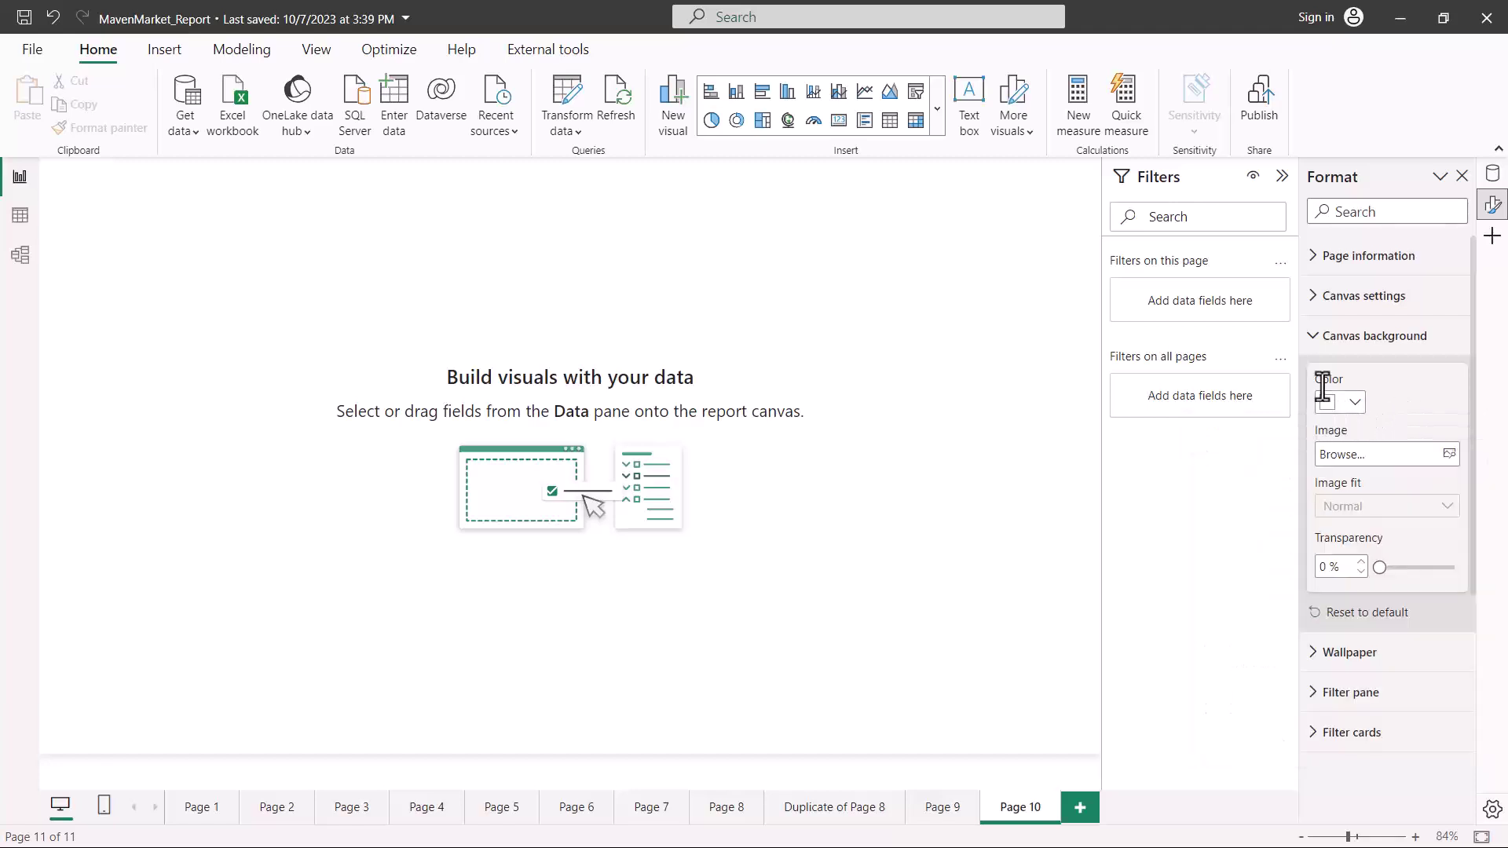
{"action": "left_click", "coordinate": [1353, 404]}
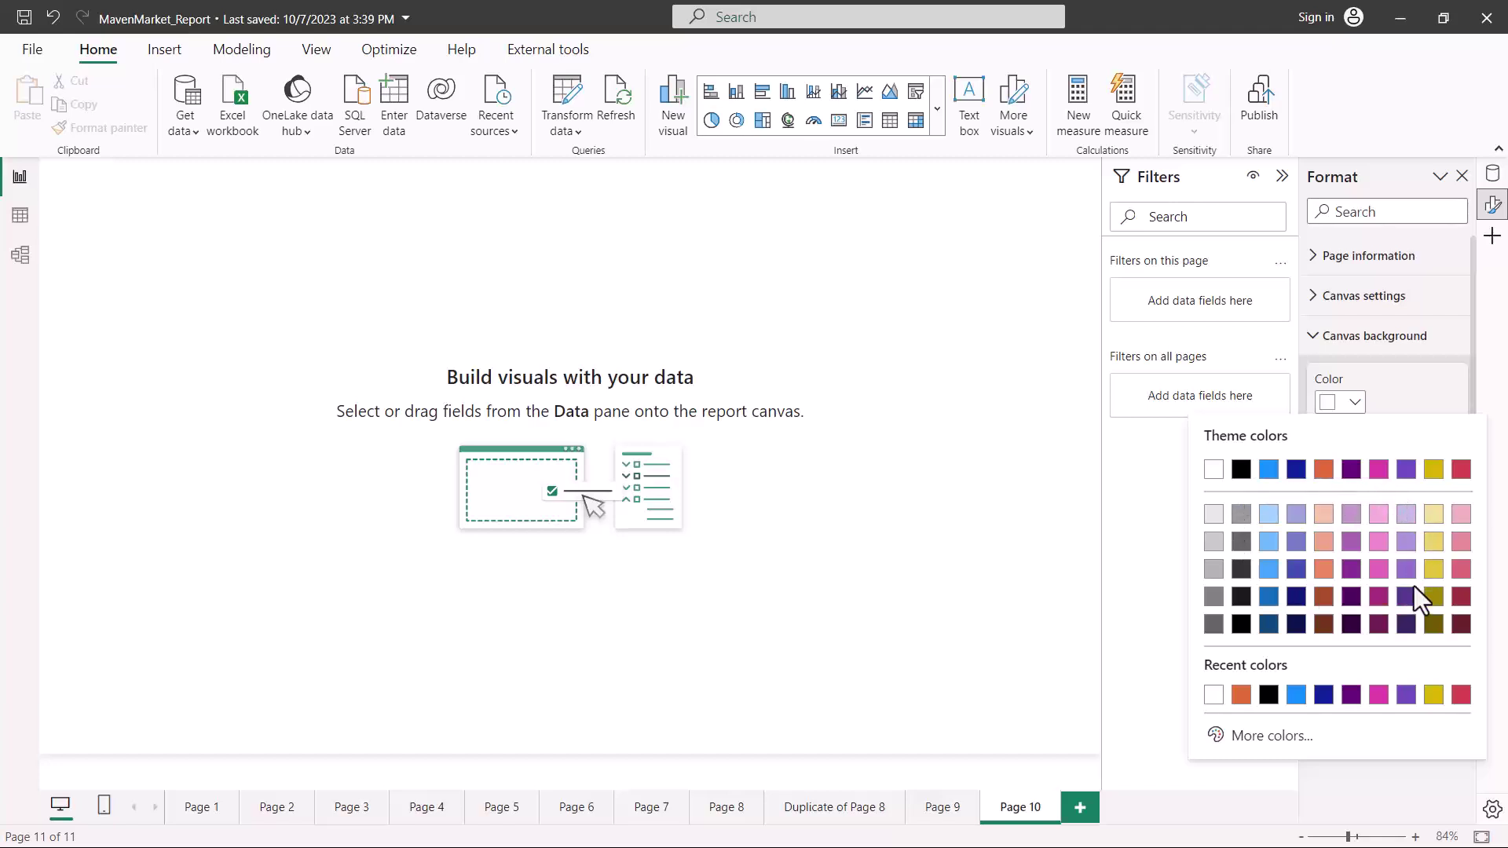
{"action": "left_click", "coordinate": [1186, 448]}
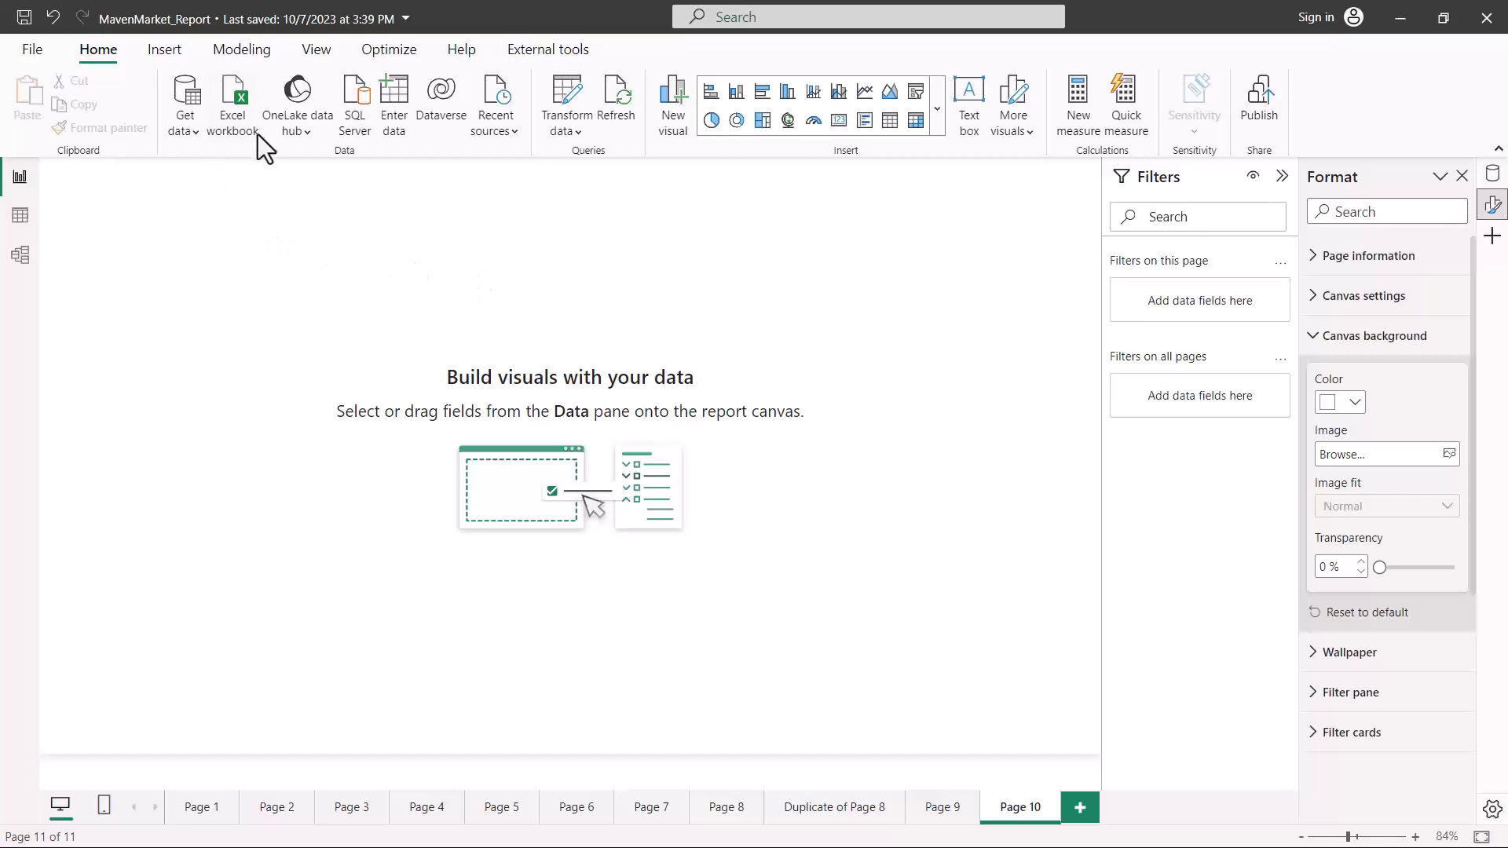
Step: Expand the full Themes gallery under the View tab to reach Customize current theme
{"action": "left_click", "coordinate": [319, 54]}
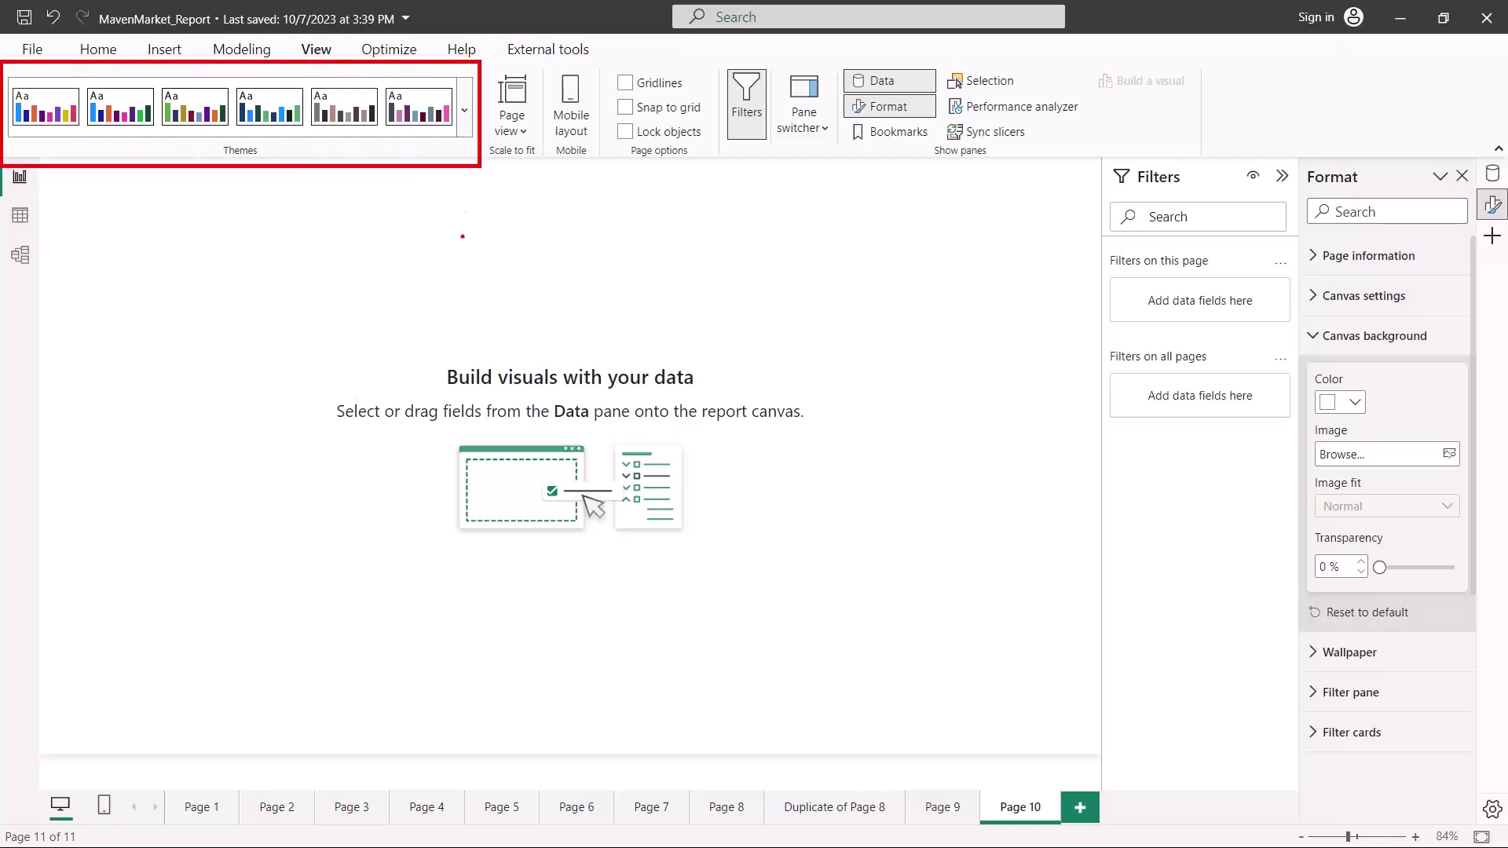
{"action": "left_click", "coordinate": [461, 112]}
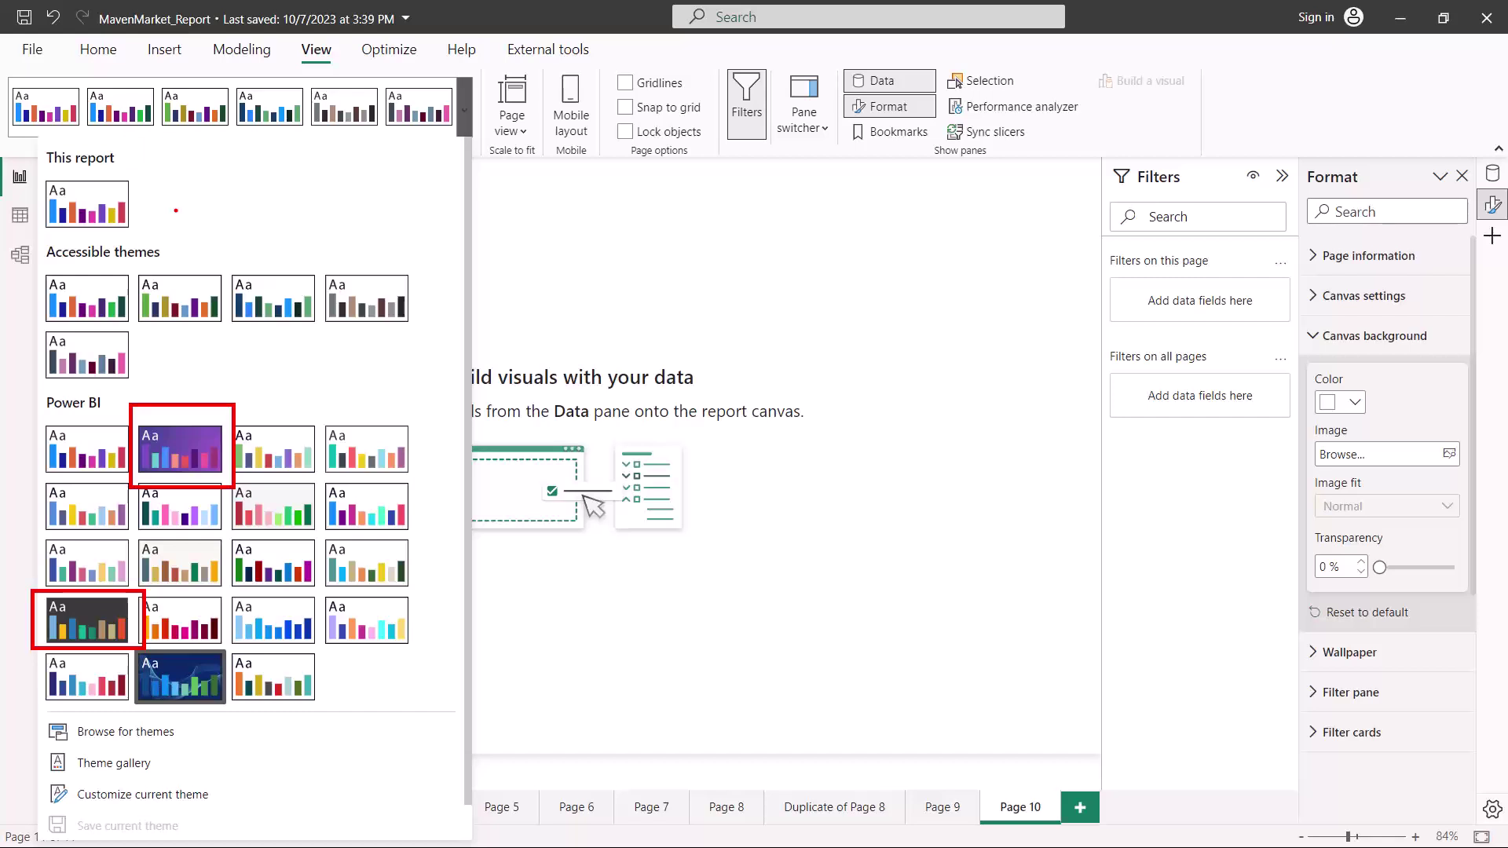
{"action": "key", "text": "Escape"}
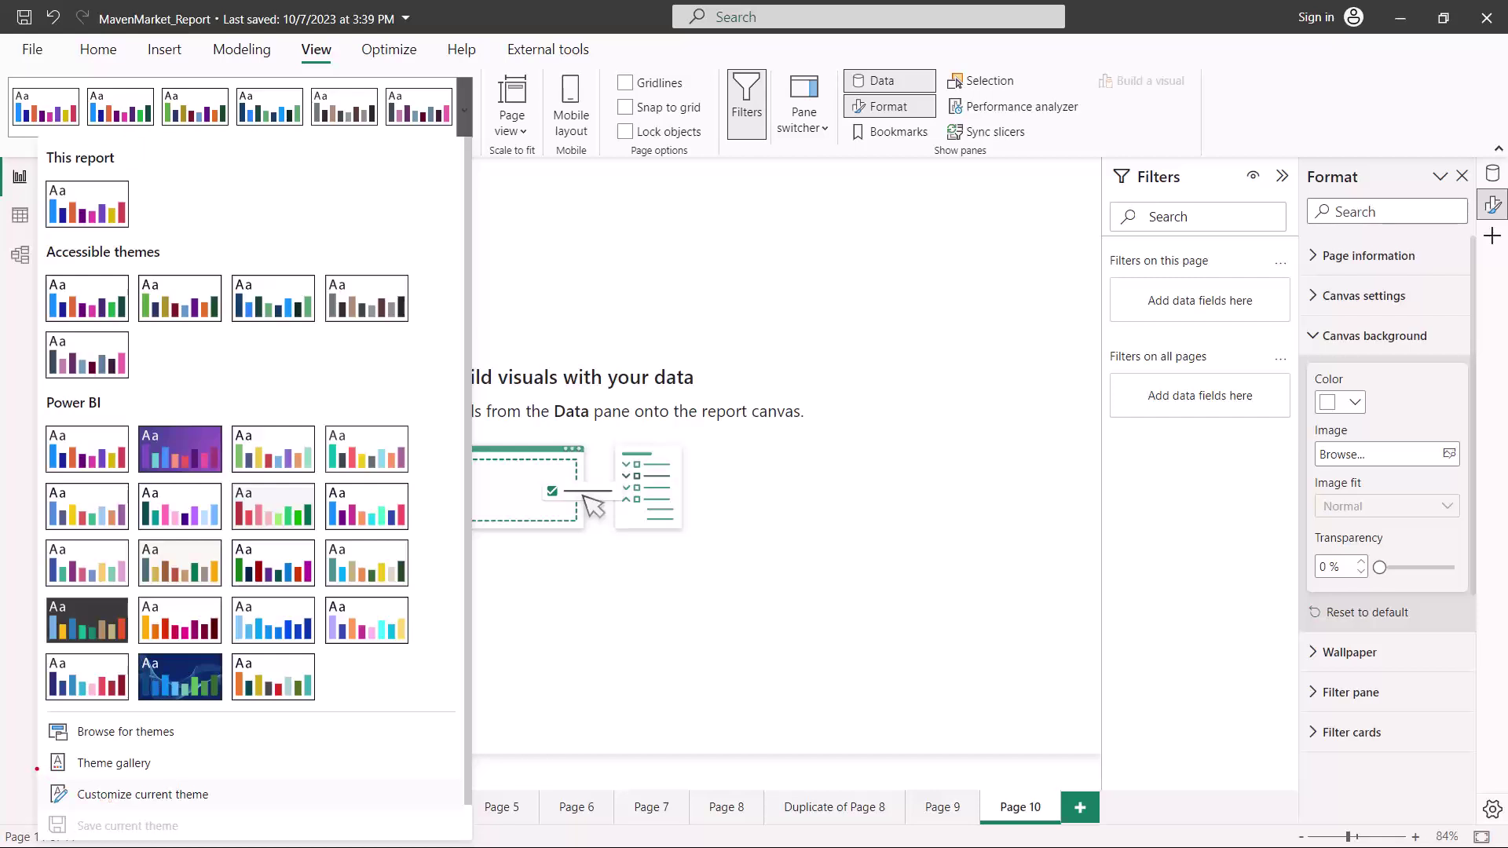
{"action": "left_click_drag", "start_coordinate": [41, 776], "coordinate": [230, 812]}
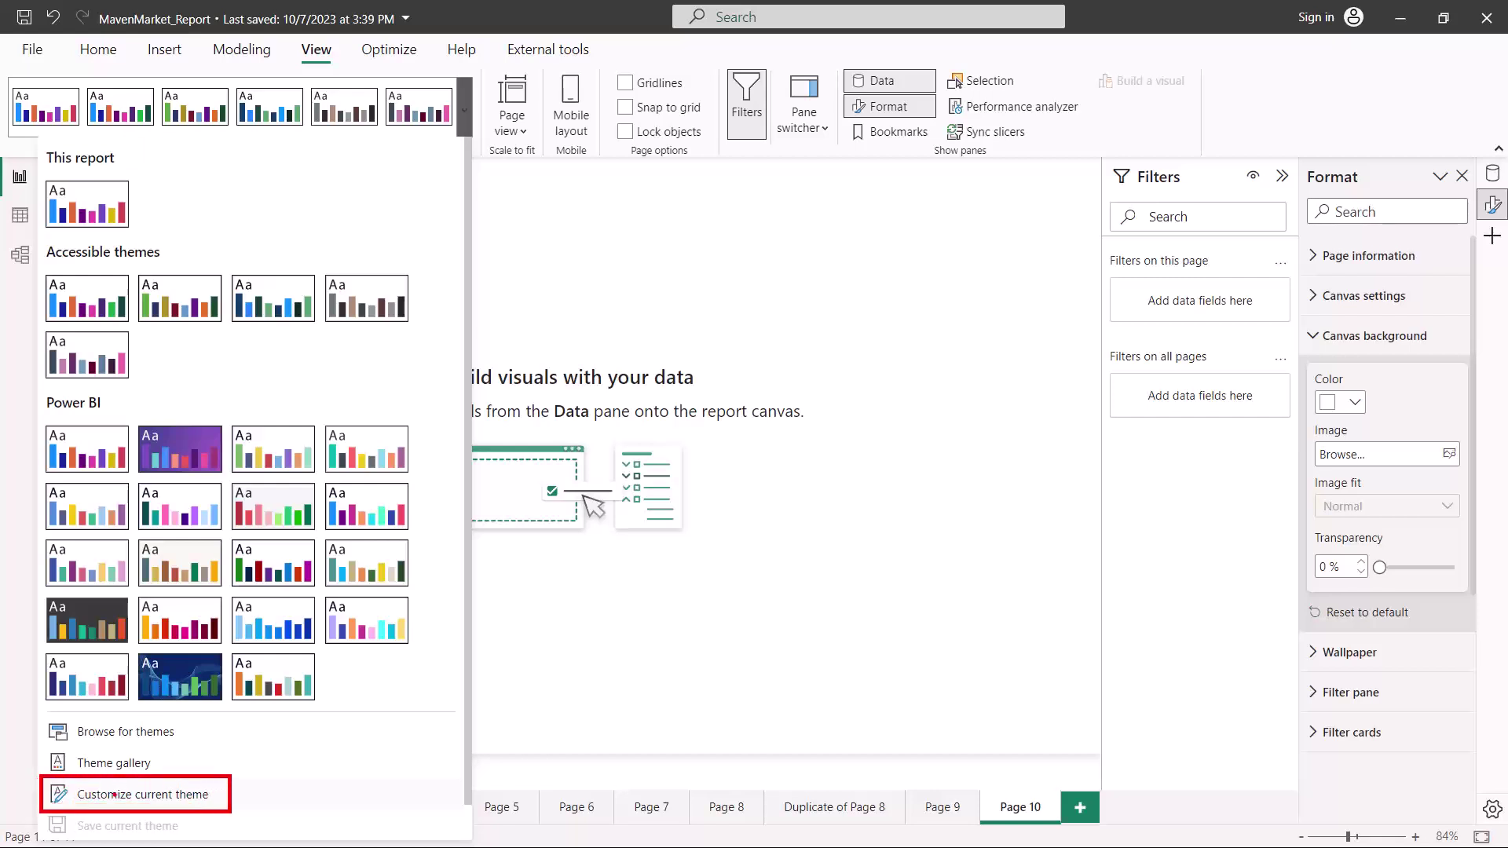
{"action": "key", "text": "Escape"}
Step: Open Customize current theme, check Color 1 is #118DFF, then select the Name field
{"action": "left_click", "coordinate": [115, 795]}
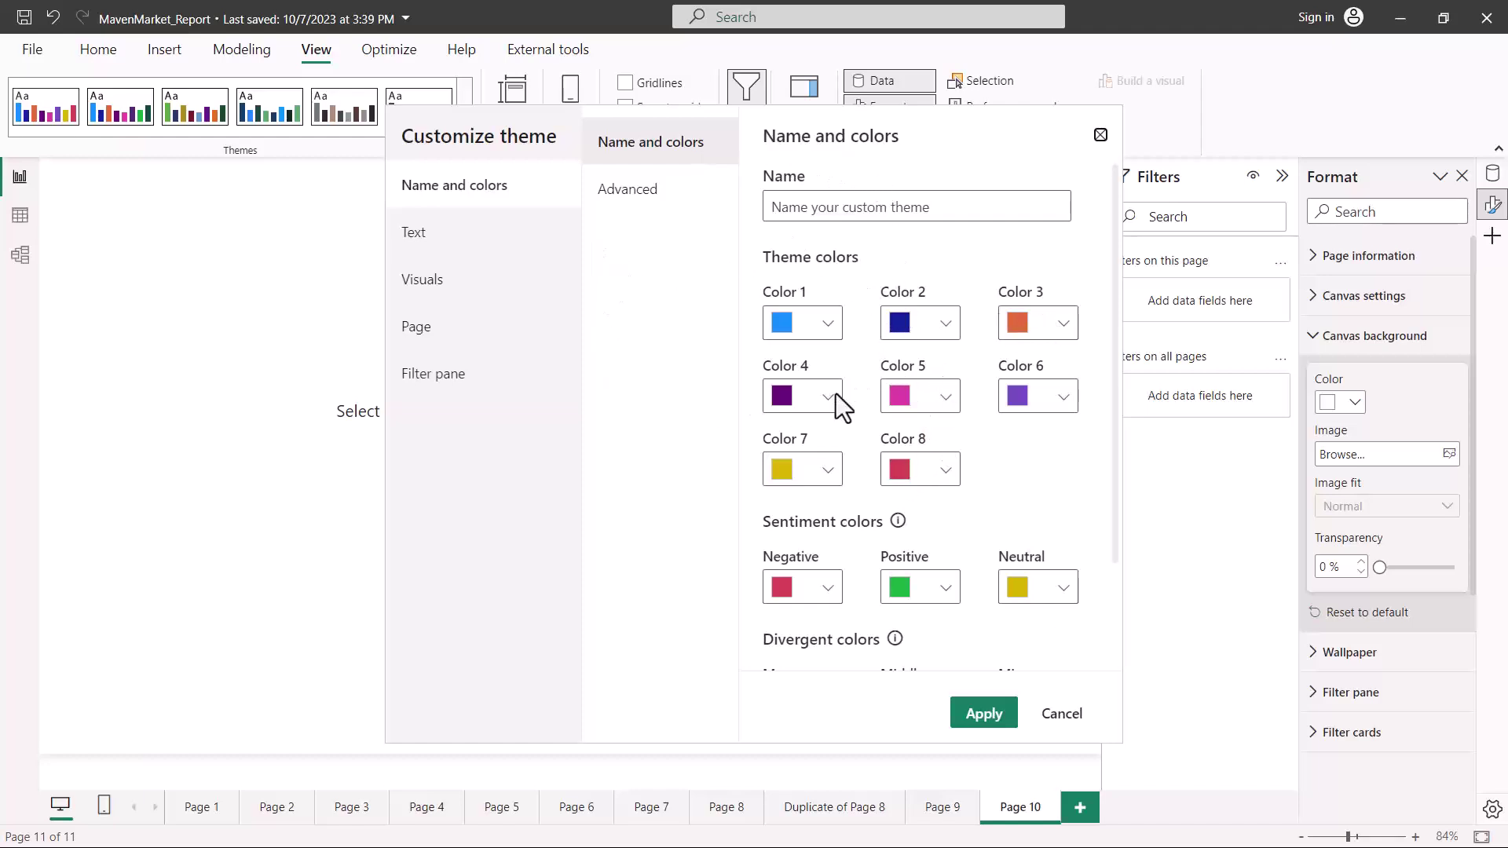
{"action": "left_click", "coordinate": [831, 322]}
{"action": "left_click", "coordinate": [950, 275]}
{"action": "left_click", "coordinate": [832, 322]}
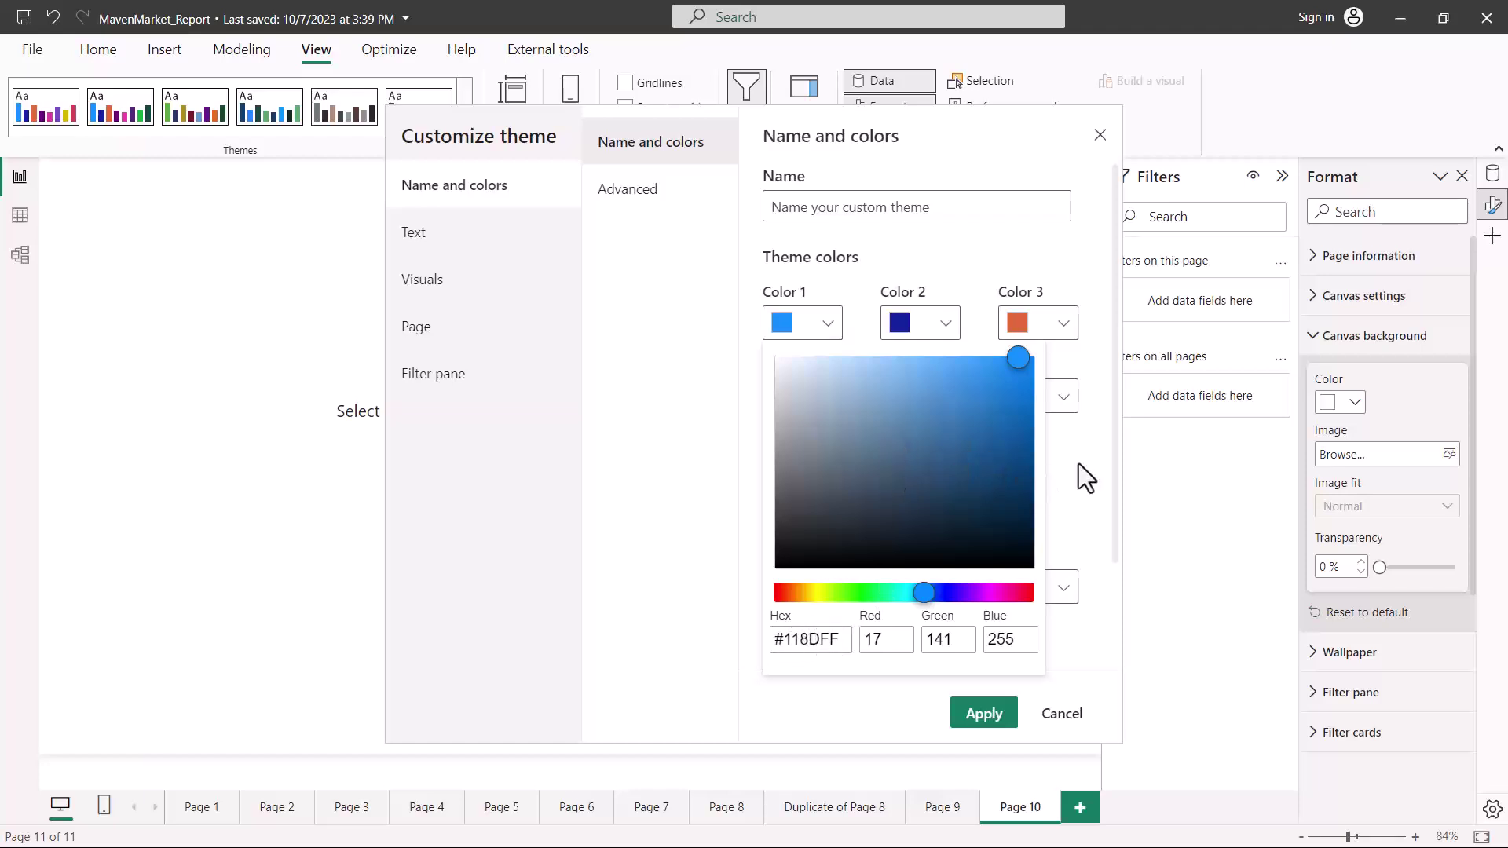
{"action": "left_click", "coordinate": [808, 331]}
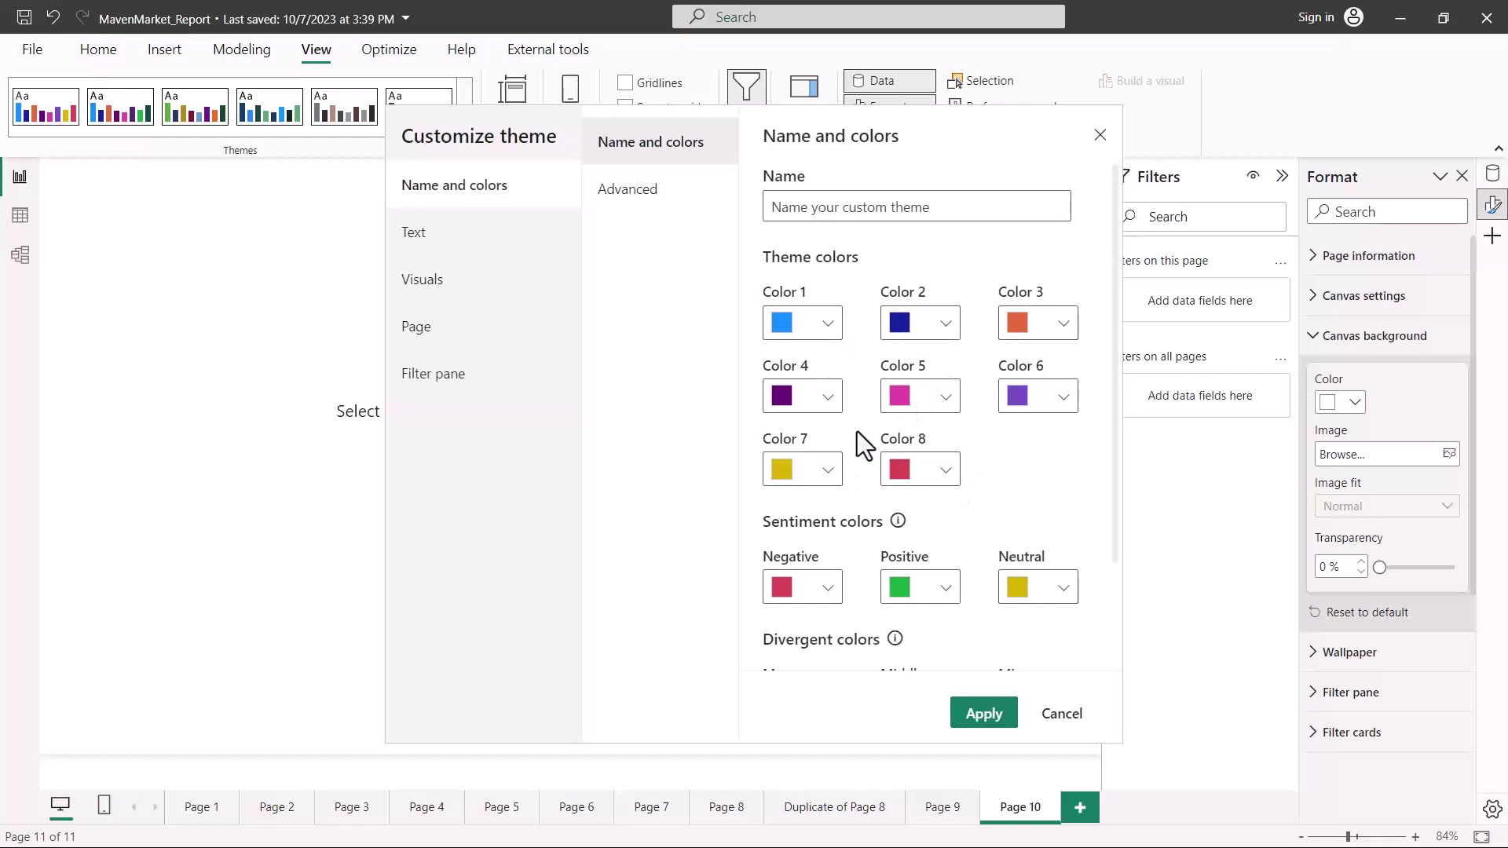
{"action": "left_click", "coordinate": [809, 210]}
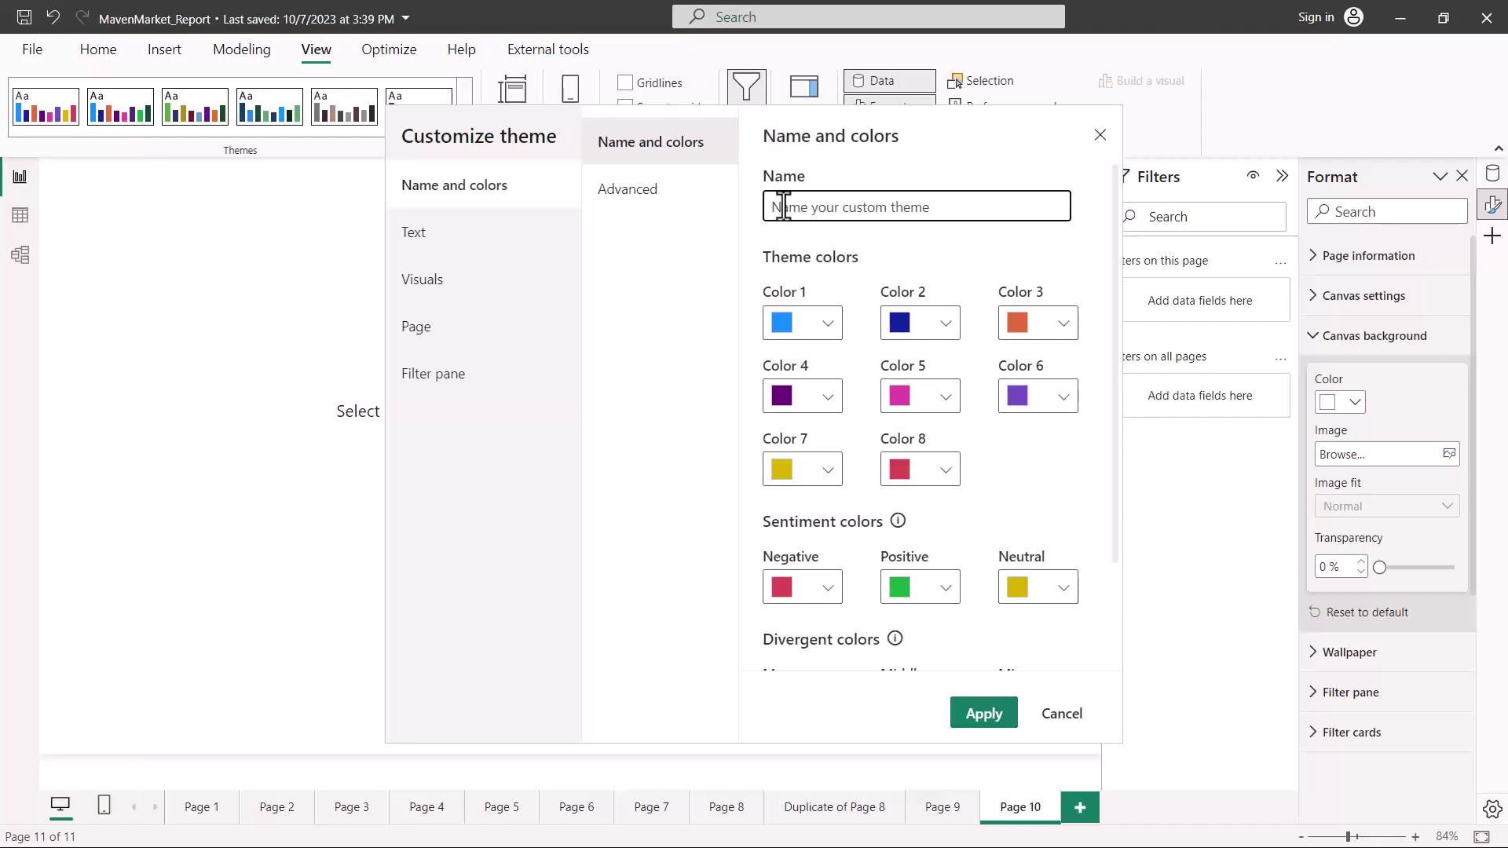
Step: Name the theme 'pl300 theme' and change Color 1 to #2572B9
{"action": "type", "text": "pl300 theme"}
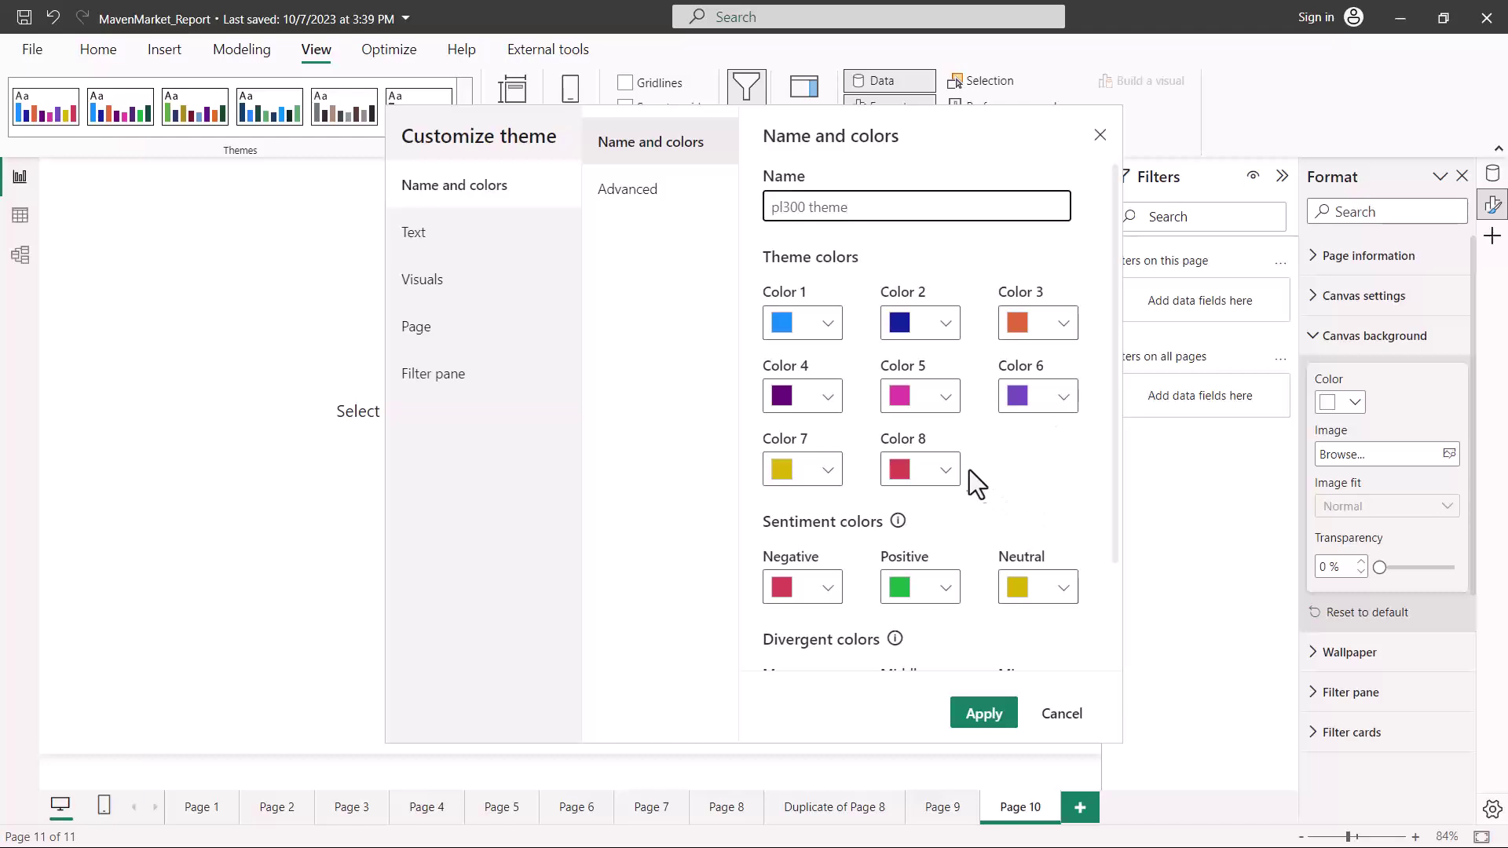
{"action": "scroll", "coordinate": [963, 449], "scroll_direction": "down", "scroll_amount": 3}
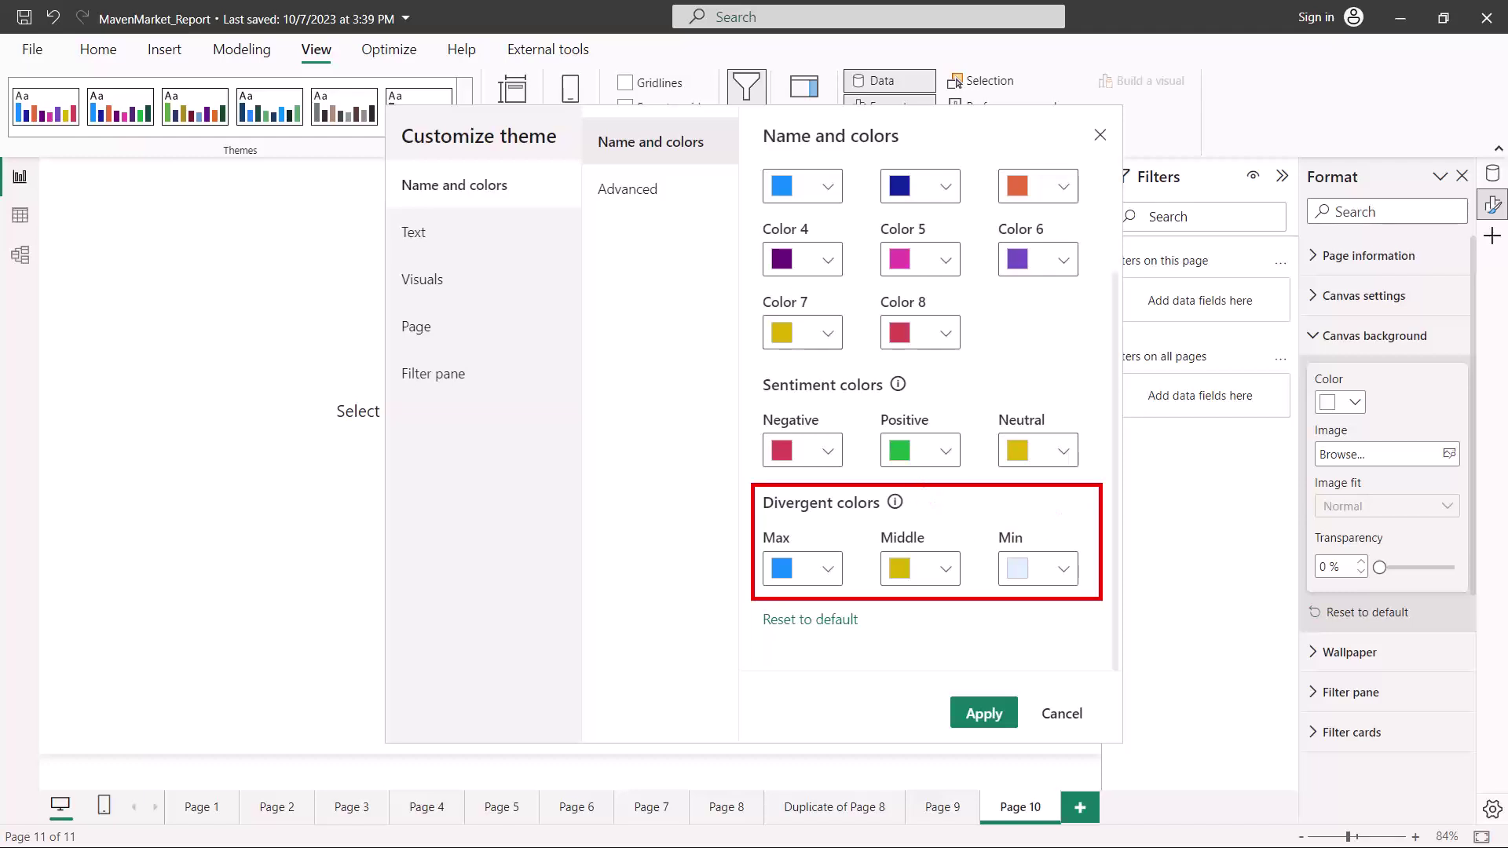
{"action": "left_click", "coordinate": [826, 187]}
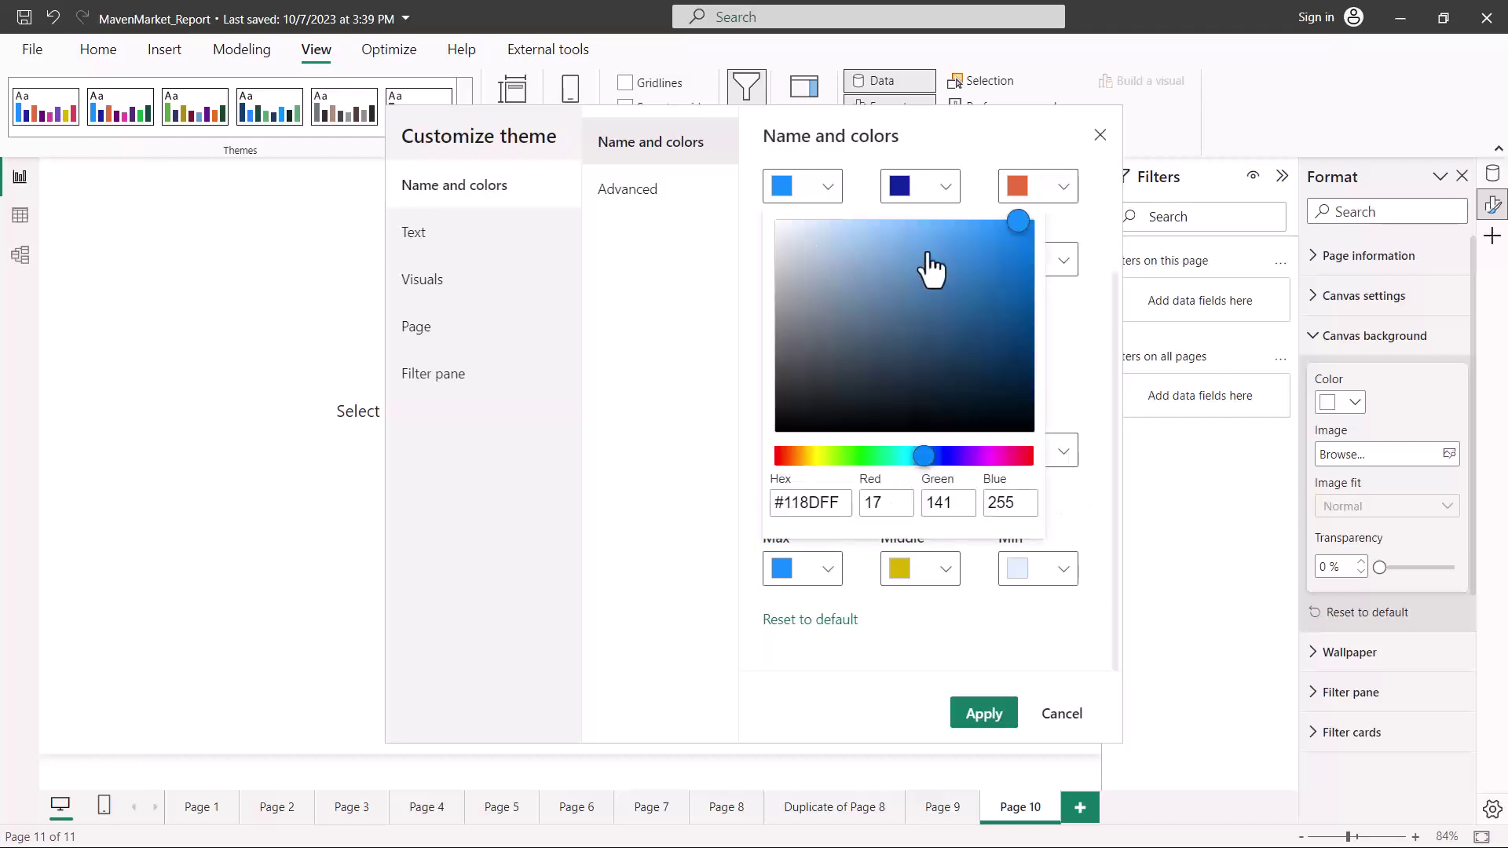
{"action": "left_click", "coordinate": [981, 279]}
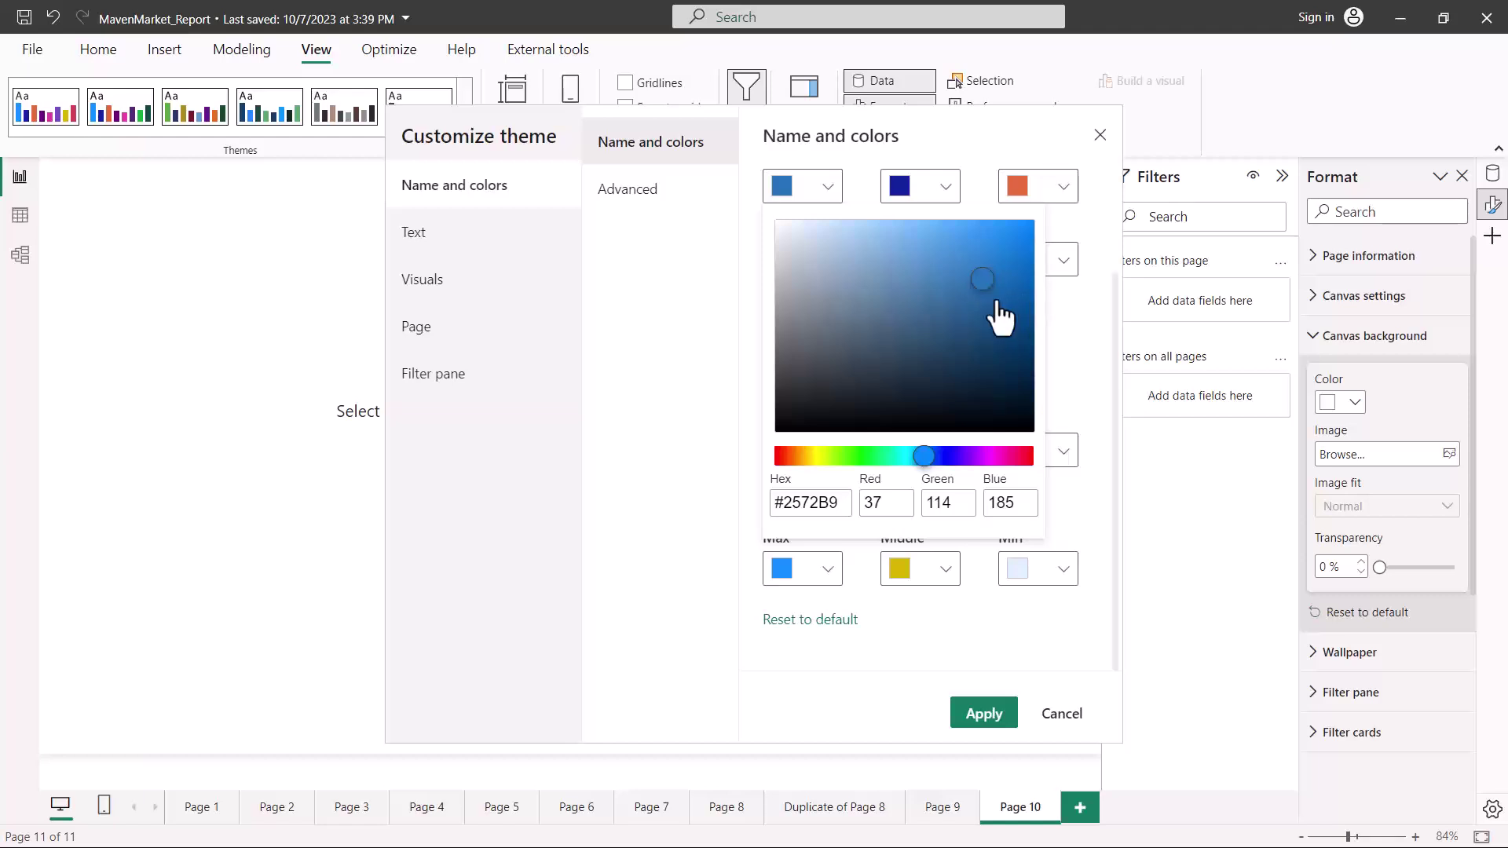
{"action": "left_click", "coordinate": [1082, 344]}
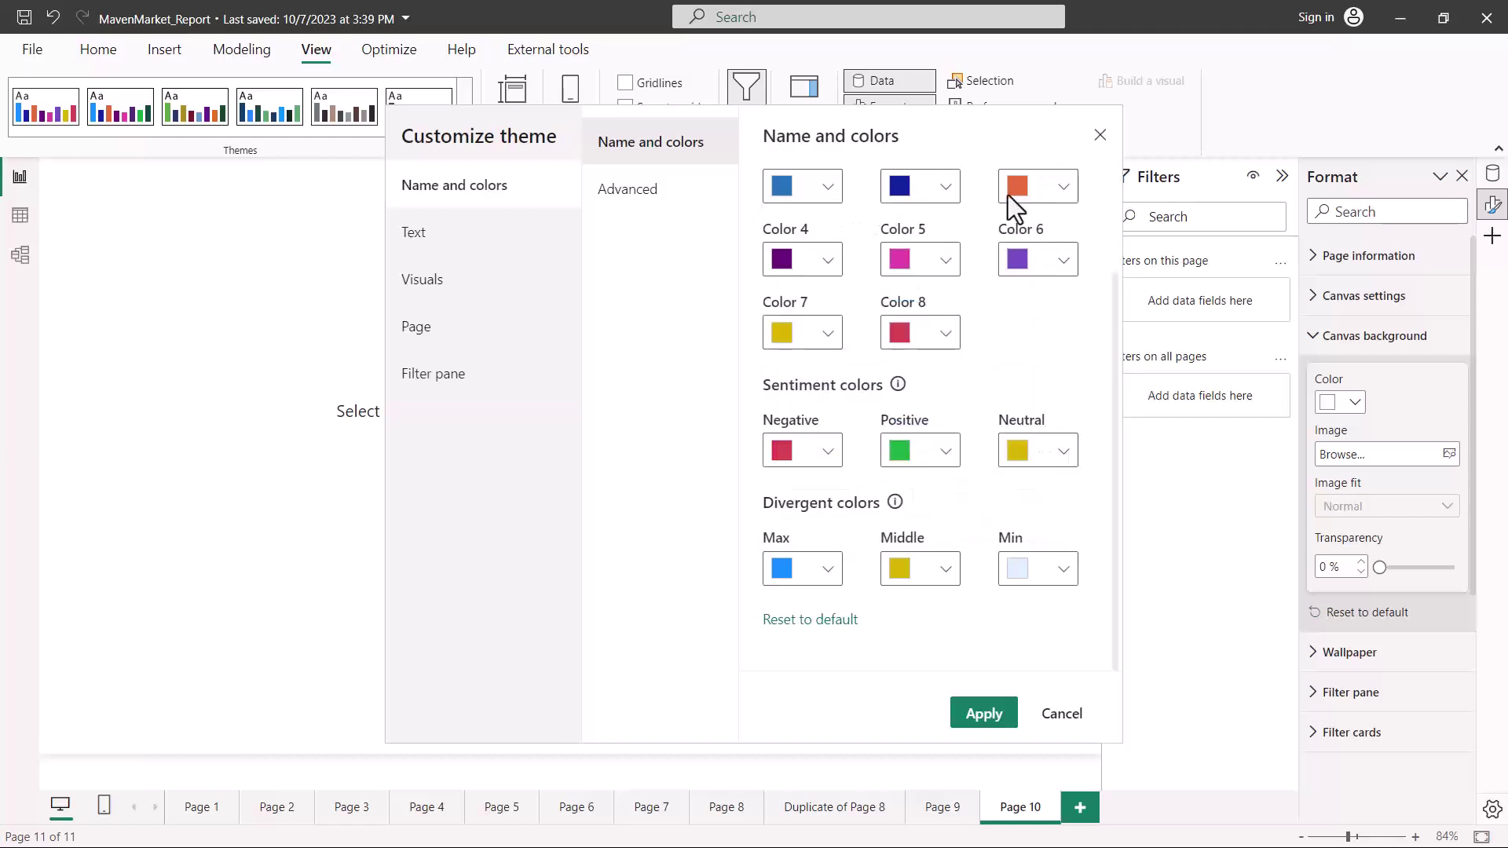
Step: Change Color 3 to green and apply the customized theme to the report
{"action": "left_click", "coordinate": [1067, 187]}
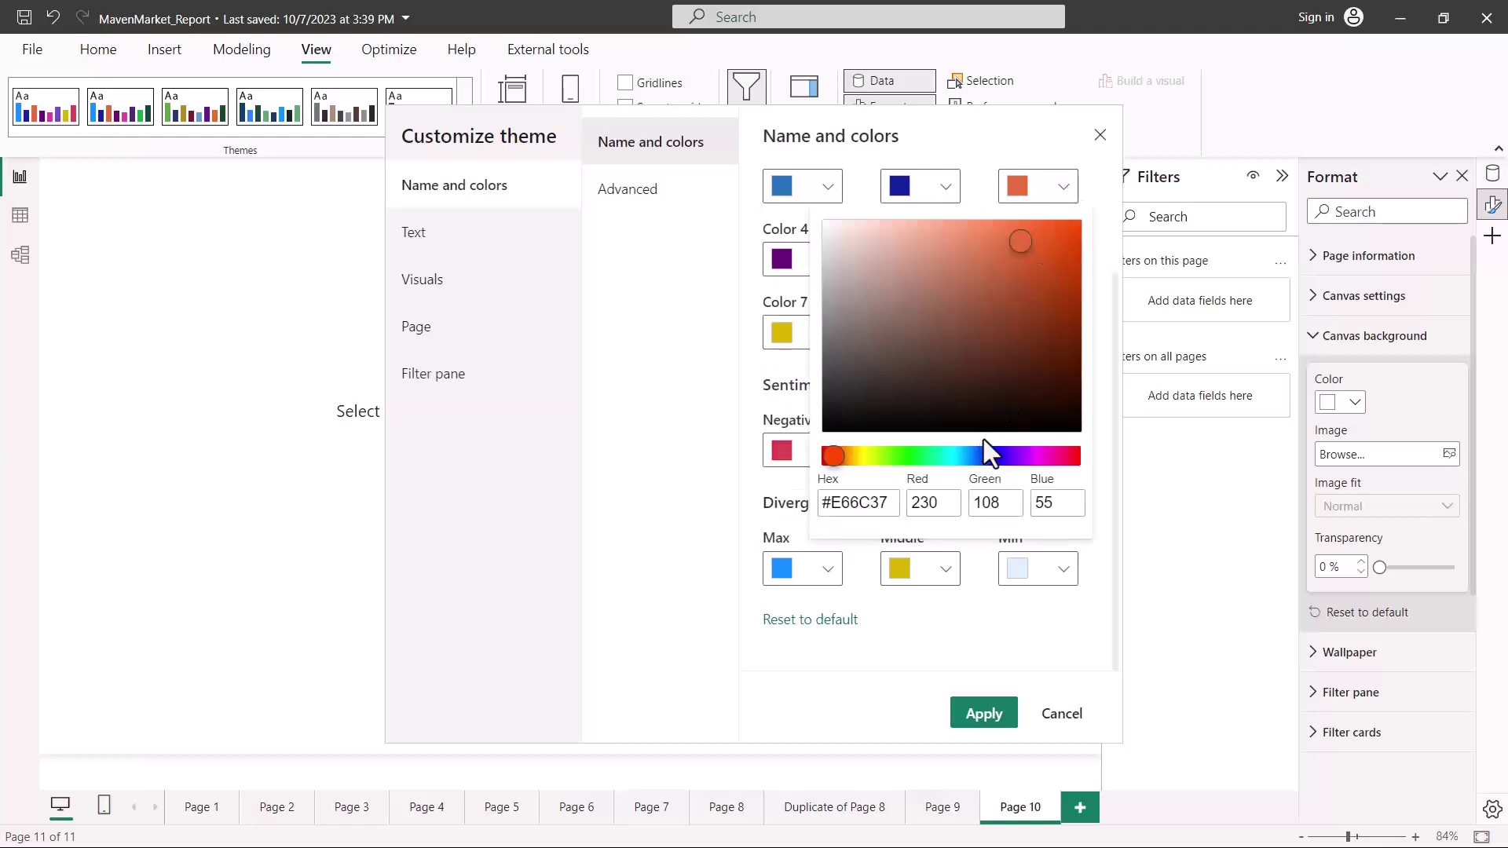
{"action": "left_click", "coordinate": [896, 455]}
{"action": "left_click", "coordinate": [981, 550]}
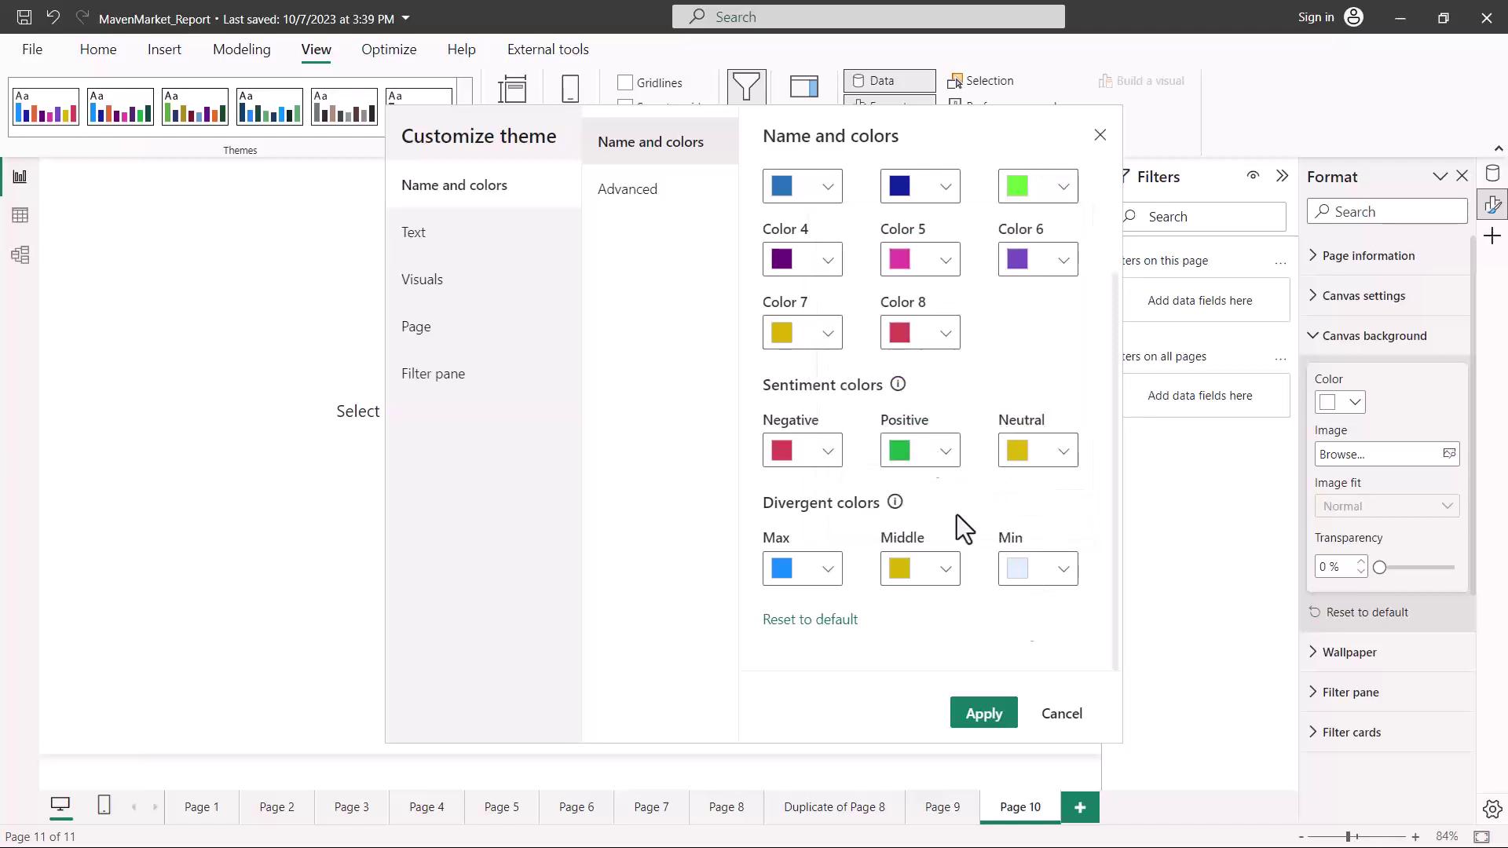
{"action": "scroll", "coordinate": [887, 338], "scroll_direction": "up", "scroll_amount": 3}
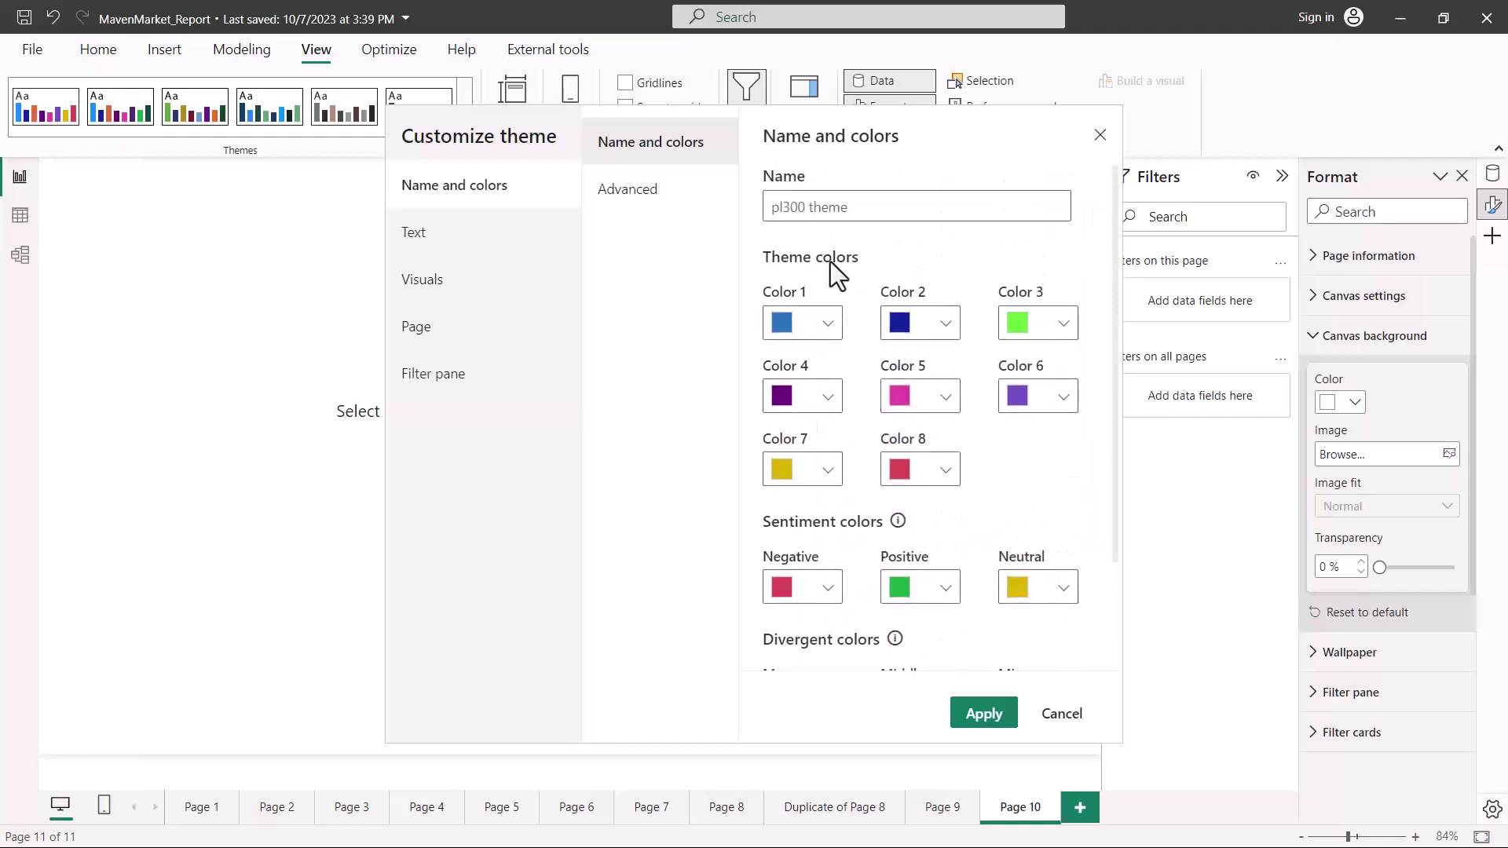
{"action": "scroll", "coordinate": [917, 484], "scroll_direction": "down", "scroll_amount": 3}
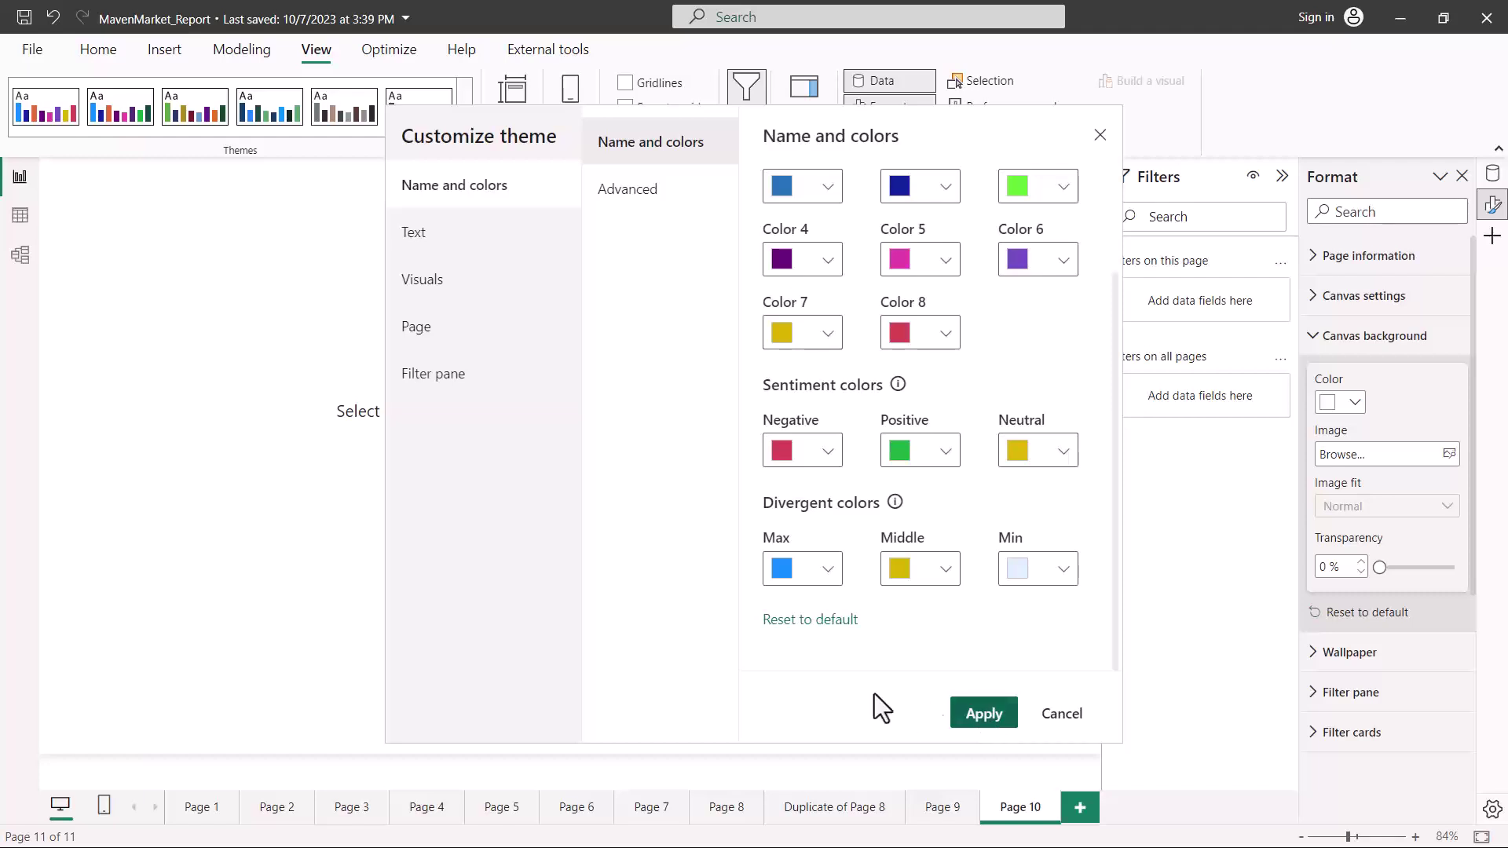
{"action": "left_click", "coordinate": [983, 712]}
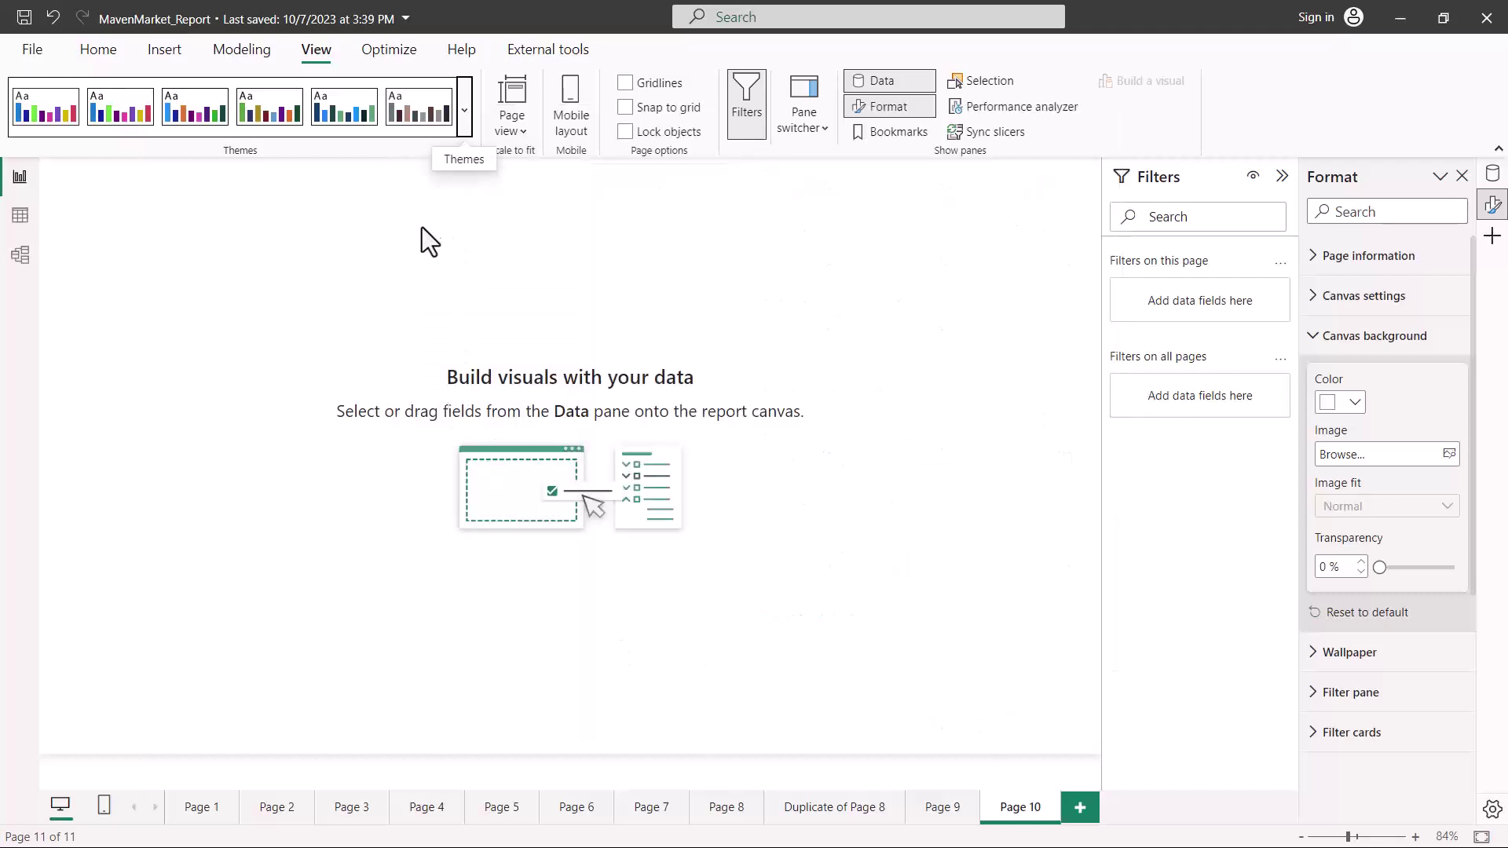
Step: Review the new theme colours in the Canvas background and Wallpaper palettes, leaving both white
{"action": "left_click", "coordinate": [1347, 405]}
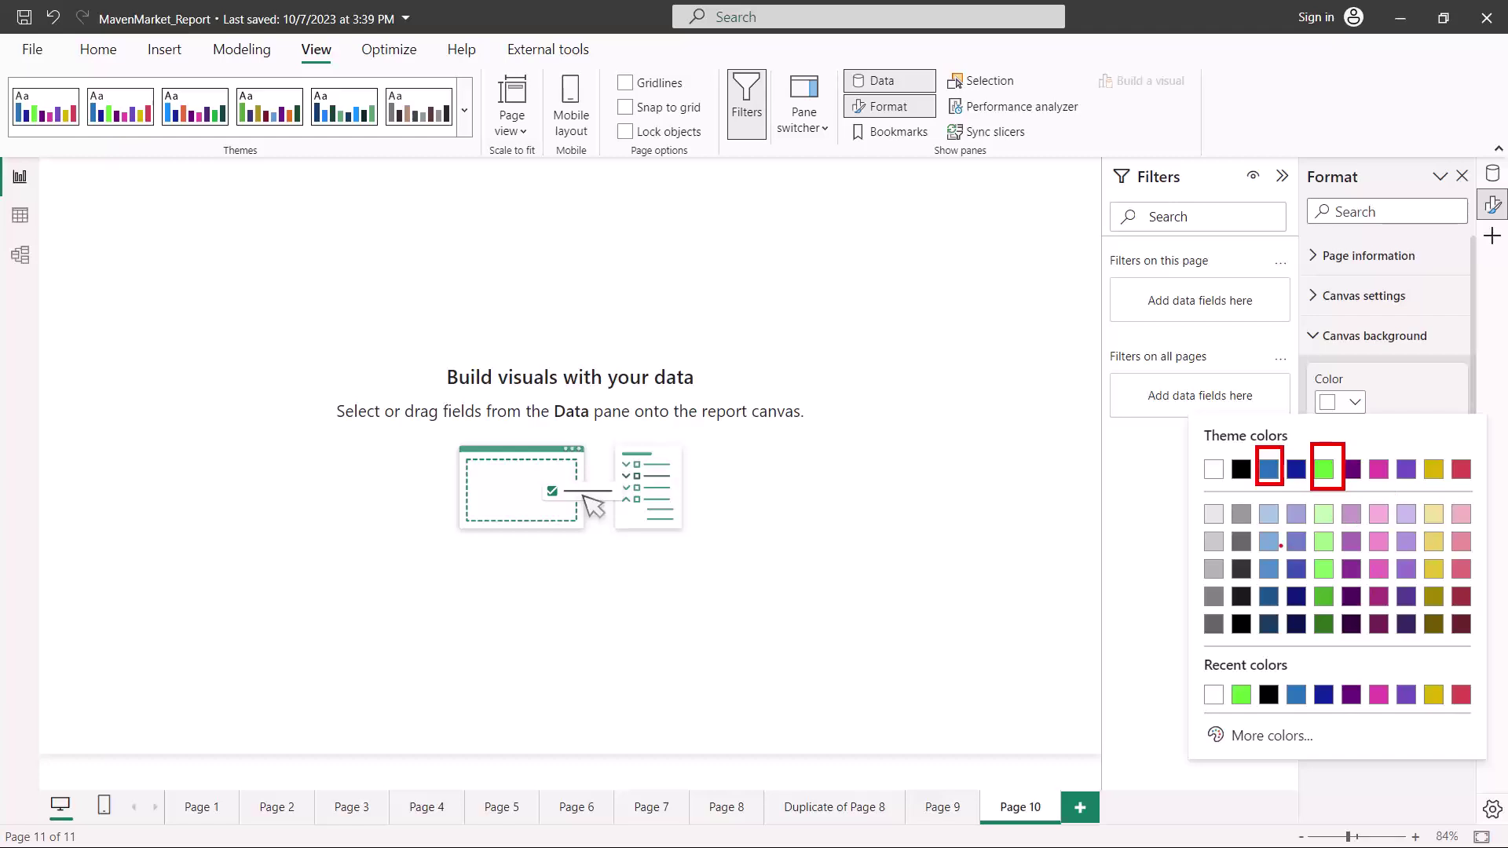
{"action": "left_click", "coordinate": [1348, 402]}
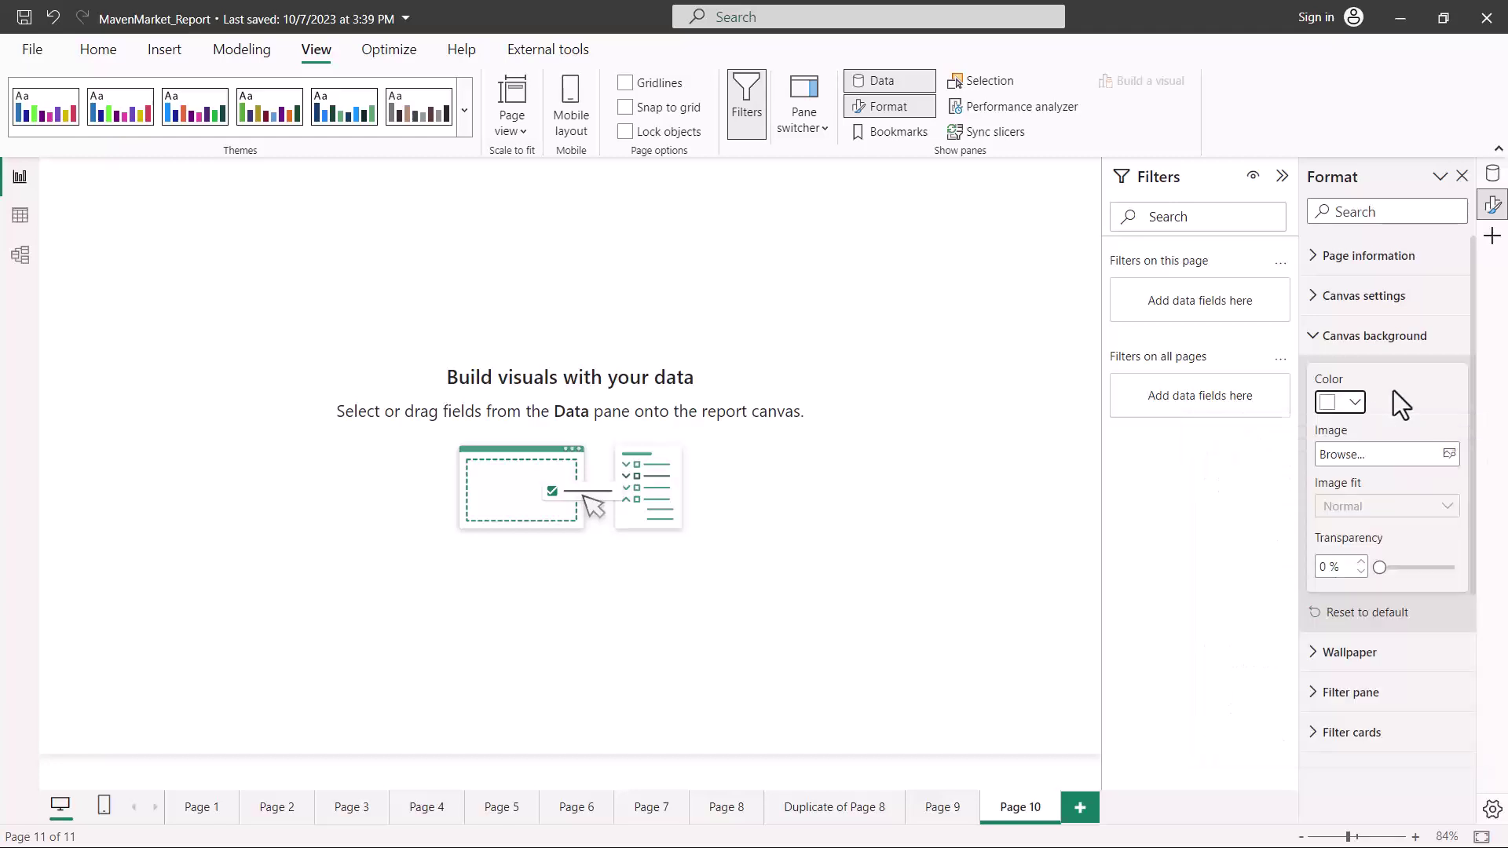
{"action": "left_click", "coordinate": [1325, 339]}
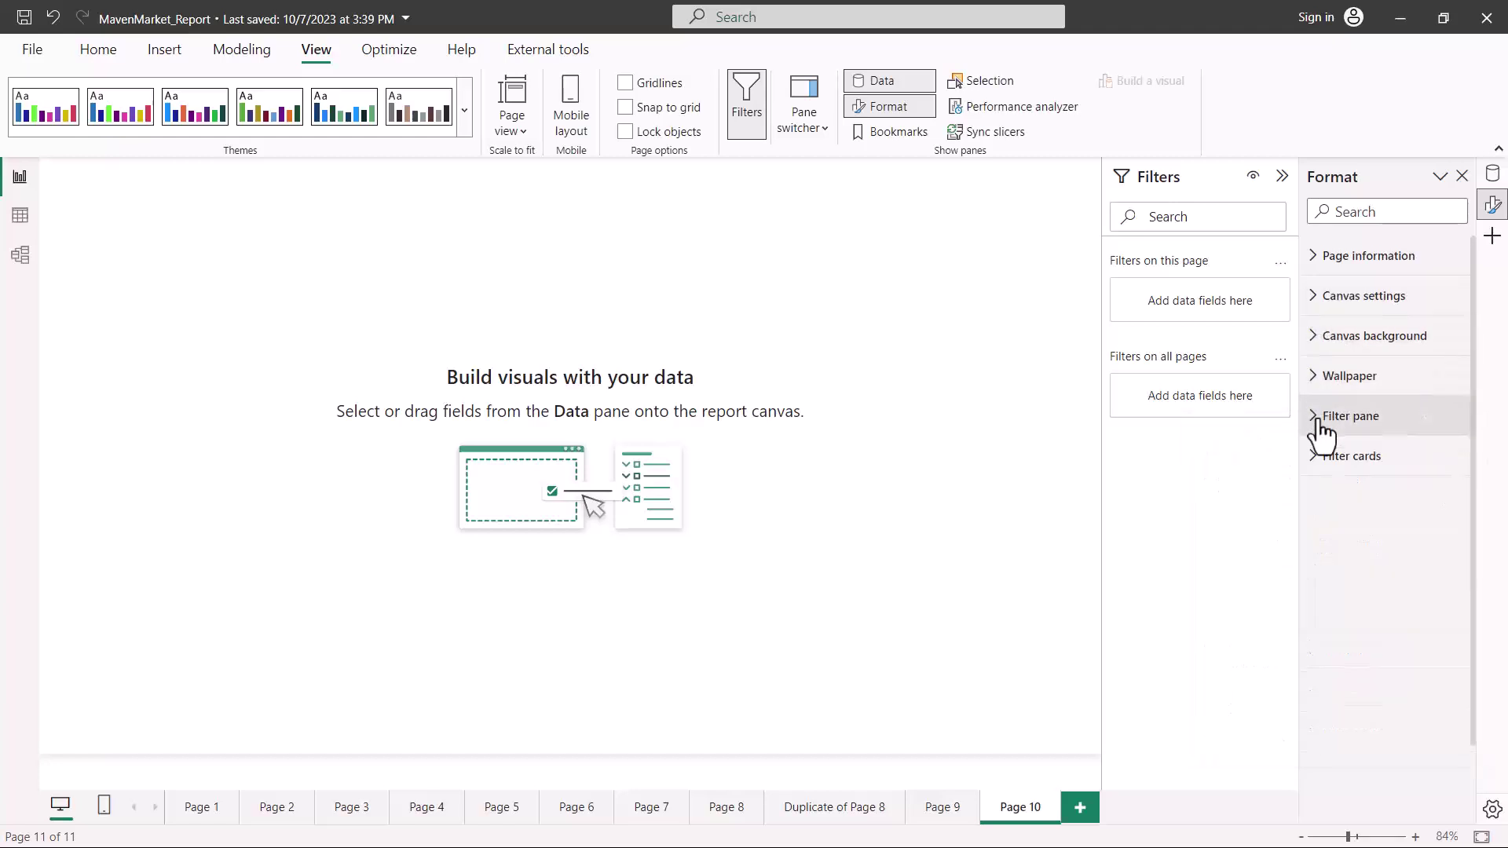
{"action": "left_click", "coordinate": [1314, 381]}
{"action": "left_click", "coordinate": [1355, 445]}
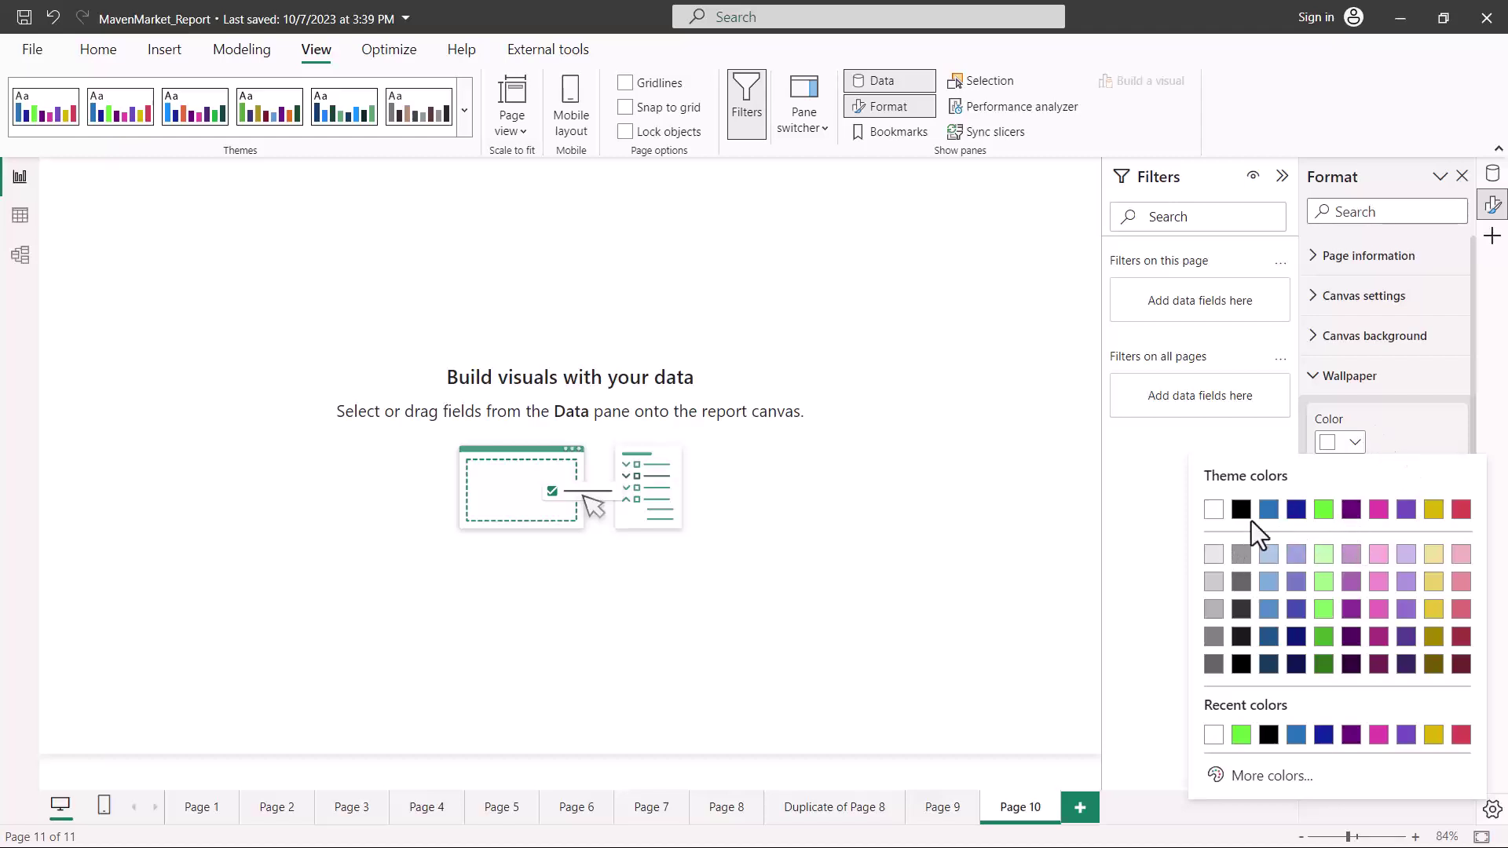
{"action": "left_click", "coordinate": [1177, 445]}
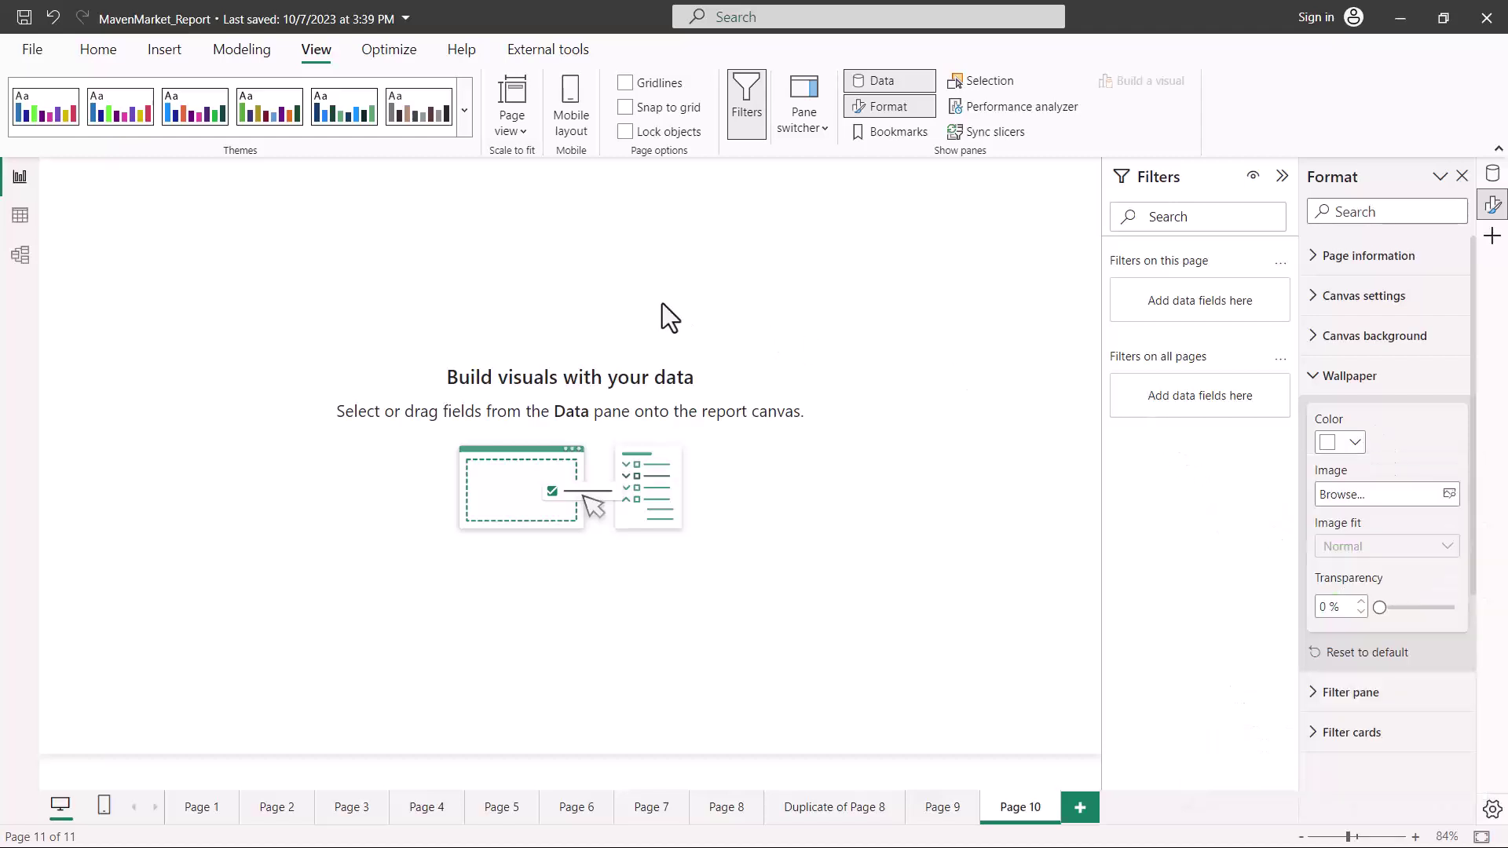
Step: Save the current theme as JSON file 'color theme' in the Supporting material folder
{"action": "left_click", "coordinate": [466, 124]}
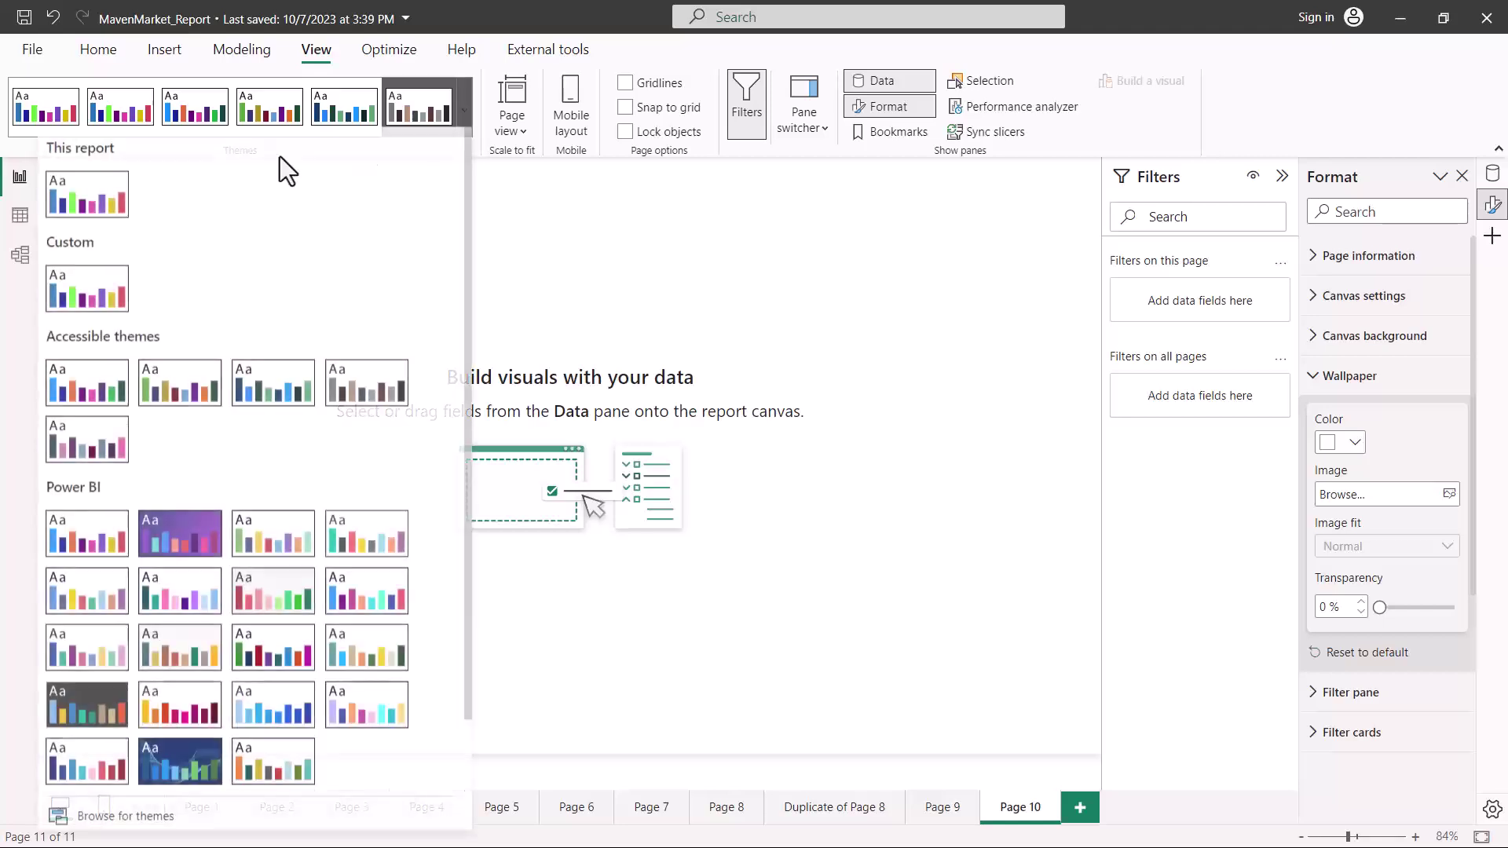
{"action": "scroll", "coordinate": [179, 408], "scroll_direction": "down", "scroll_amount": 1}
{"action": "scroll", "coordinate": [177, 421], "scroll_direction": "down", "scroll_amount": 1}
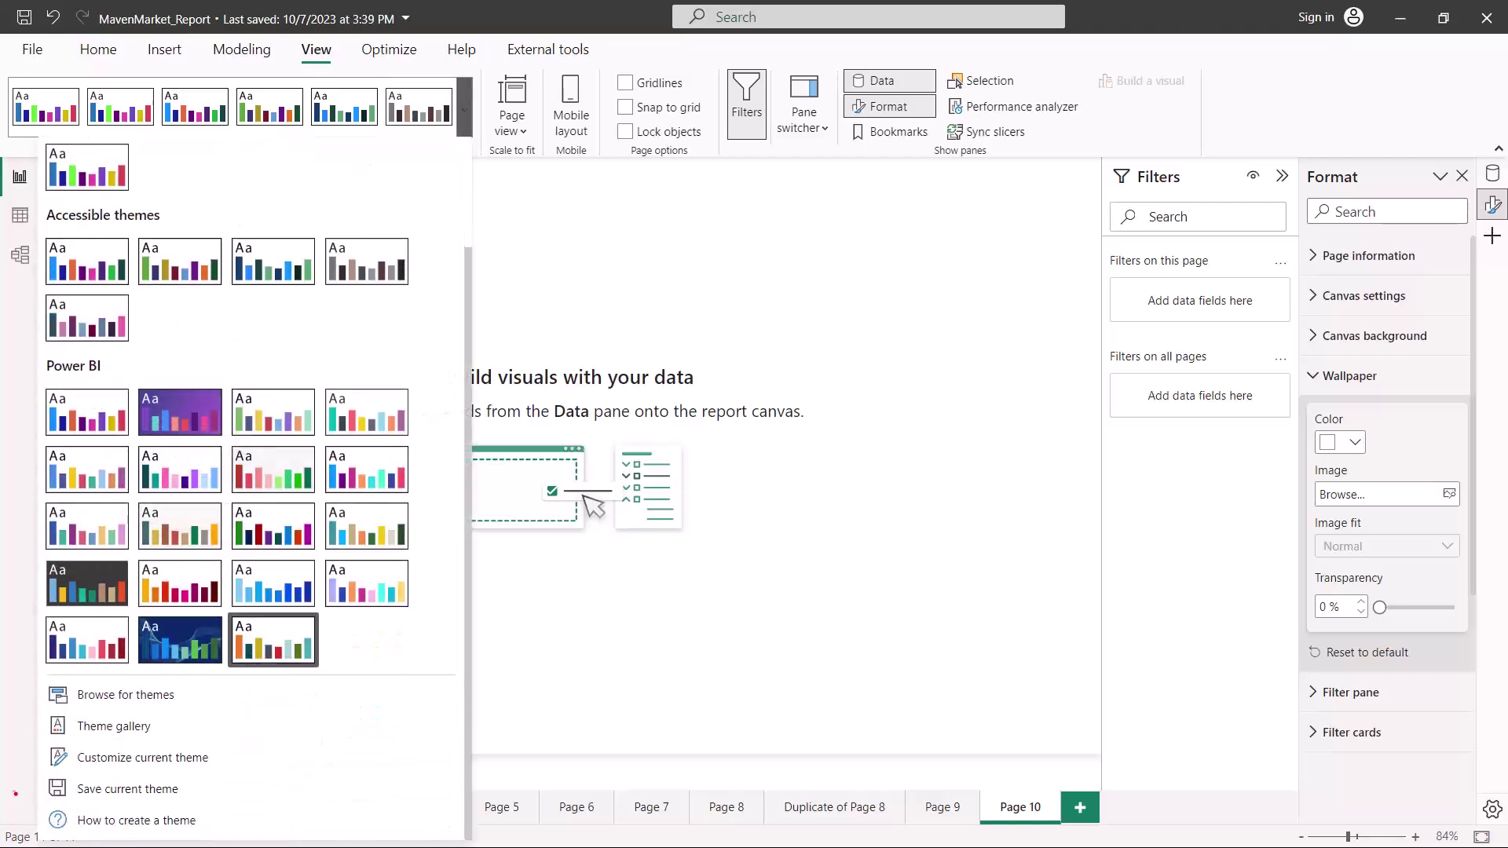
{"action": "mouse_move", "coordinate": [39, 772]}
{"action": "left_mouse_down"}
{"action": "mouse_move", "coordinate": [157, 778]}
{"action": "mouse_move", "coordinate": [202, 802]}
{"action": "left_mouse_up"}
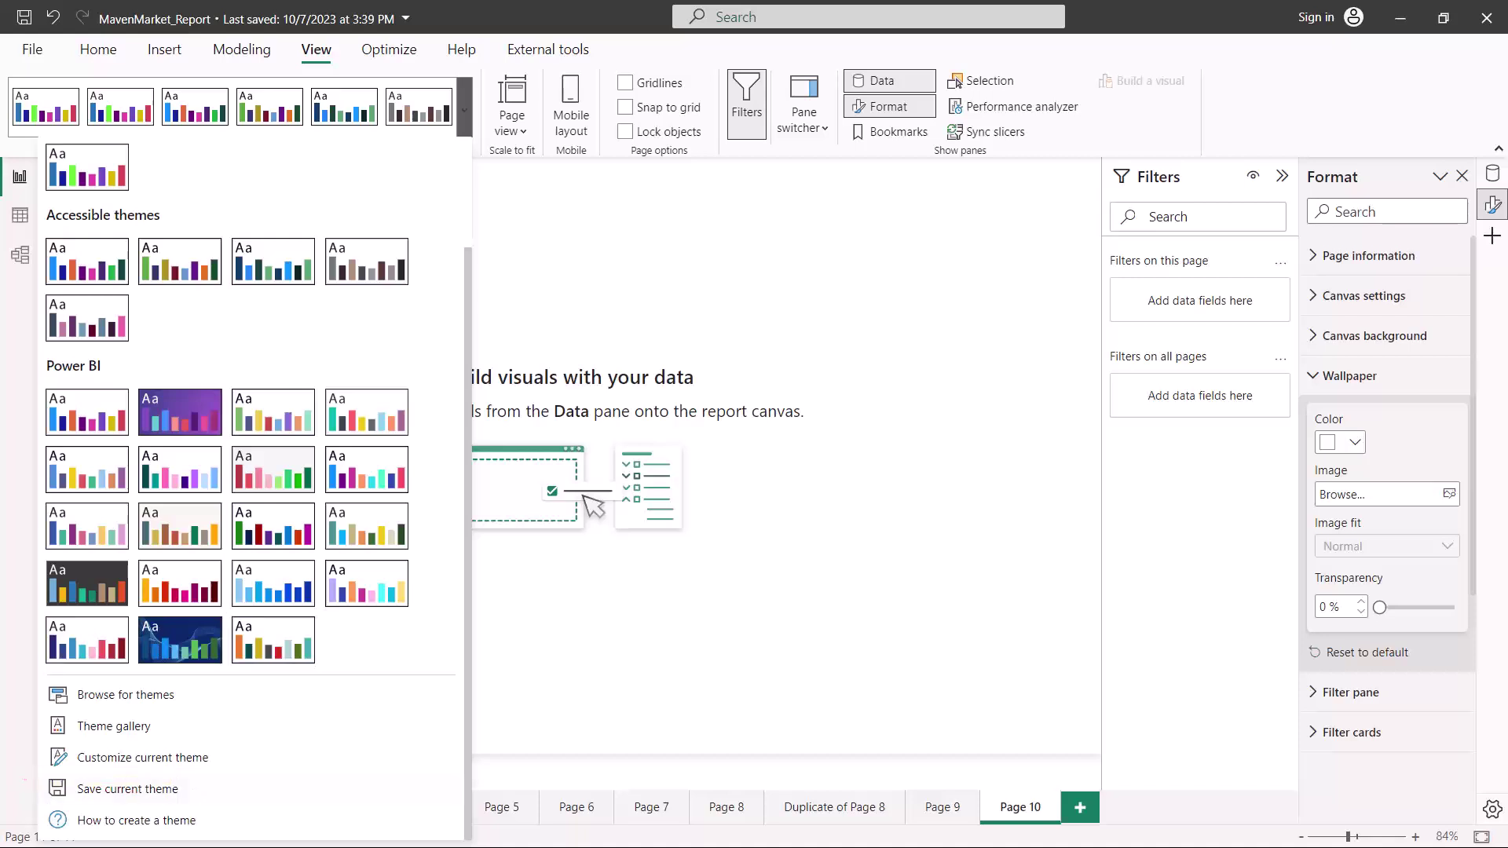
{"action": "left_click", "coordinate": [107, 790]}
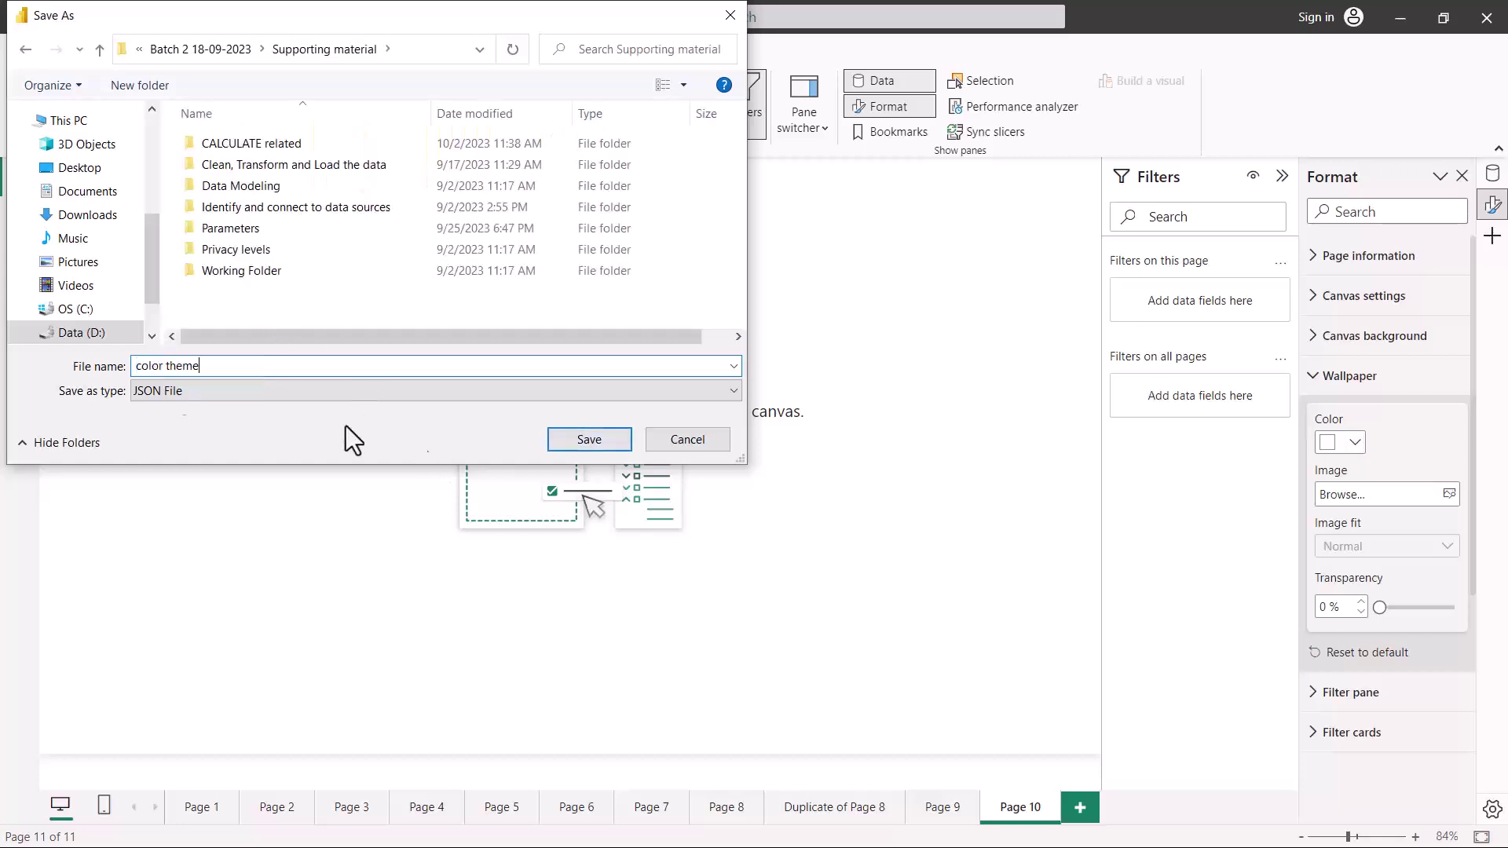
{"action": "left_click", "coordinate": [585, 439]}
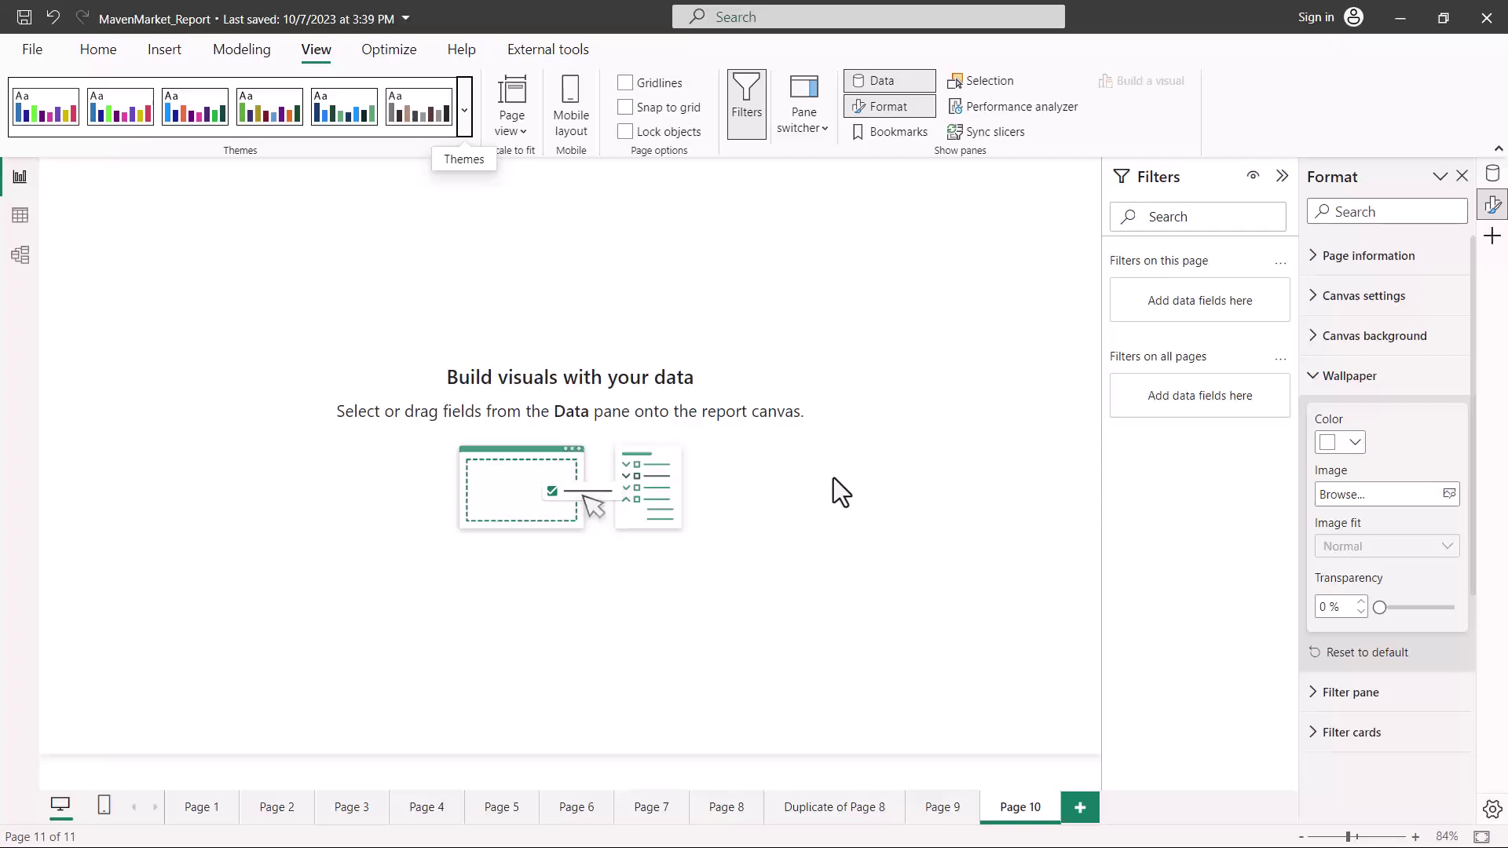
Step: Show the color theme JSON maximized in Notepad and inspect its name and dataColors codes
{"action": "key", "text": "alt+Tab"}
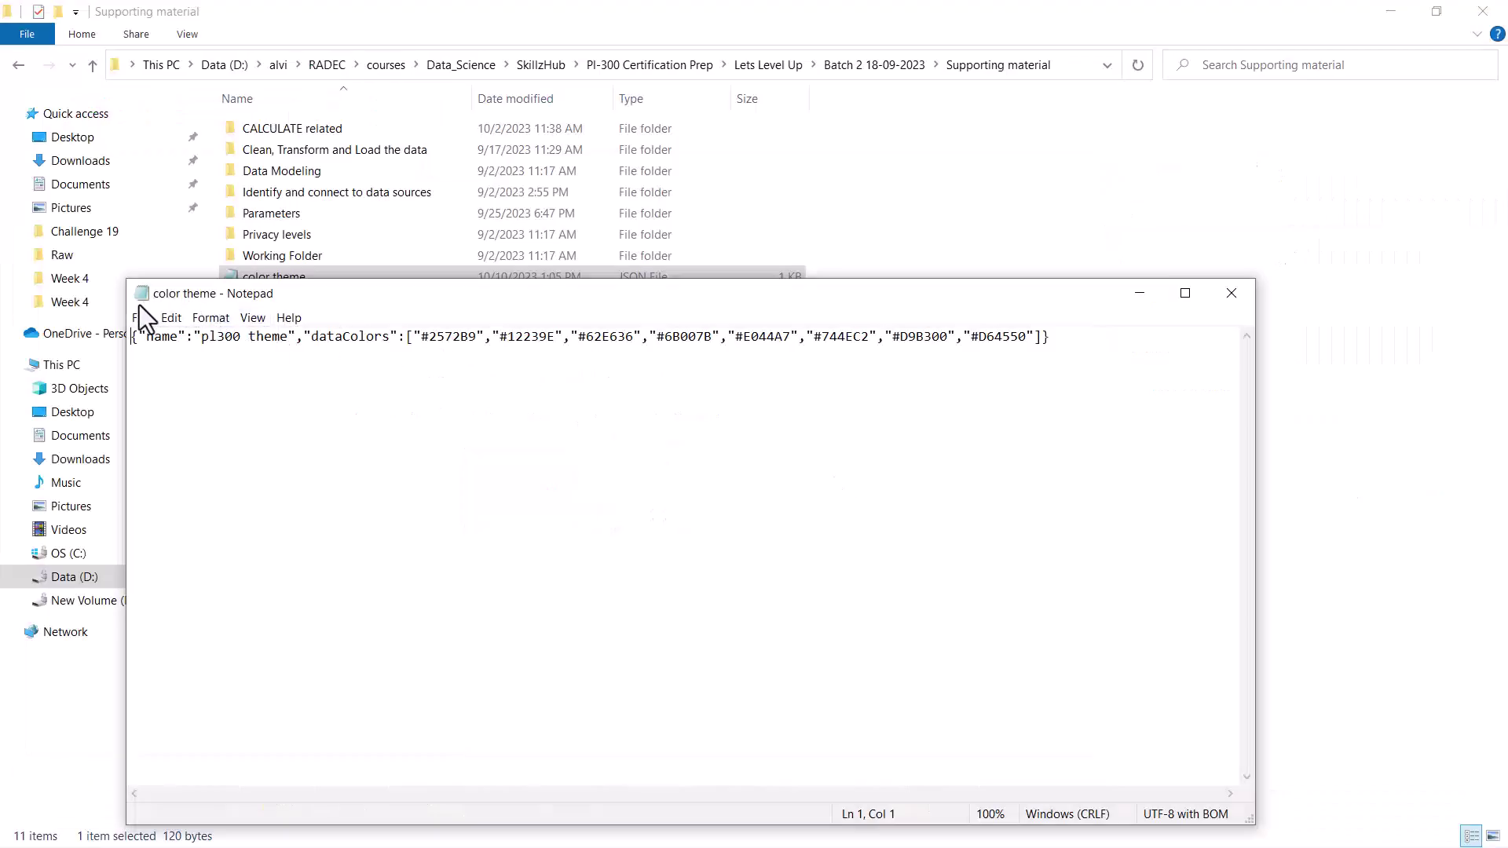
{"action": "left_click", "coordinate": [1186, 293]}
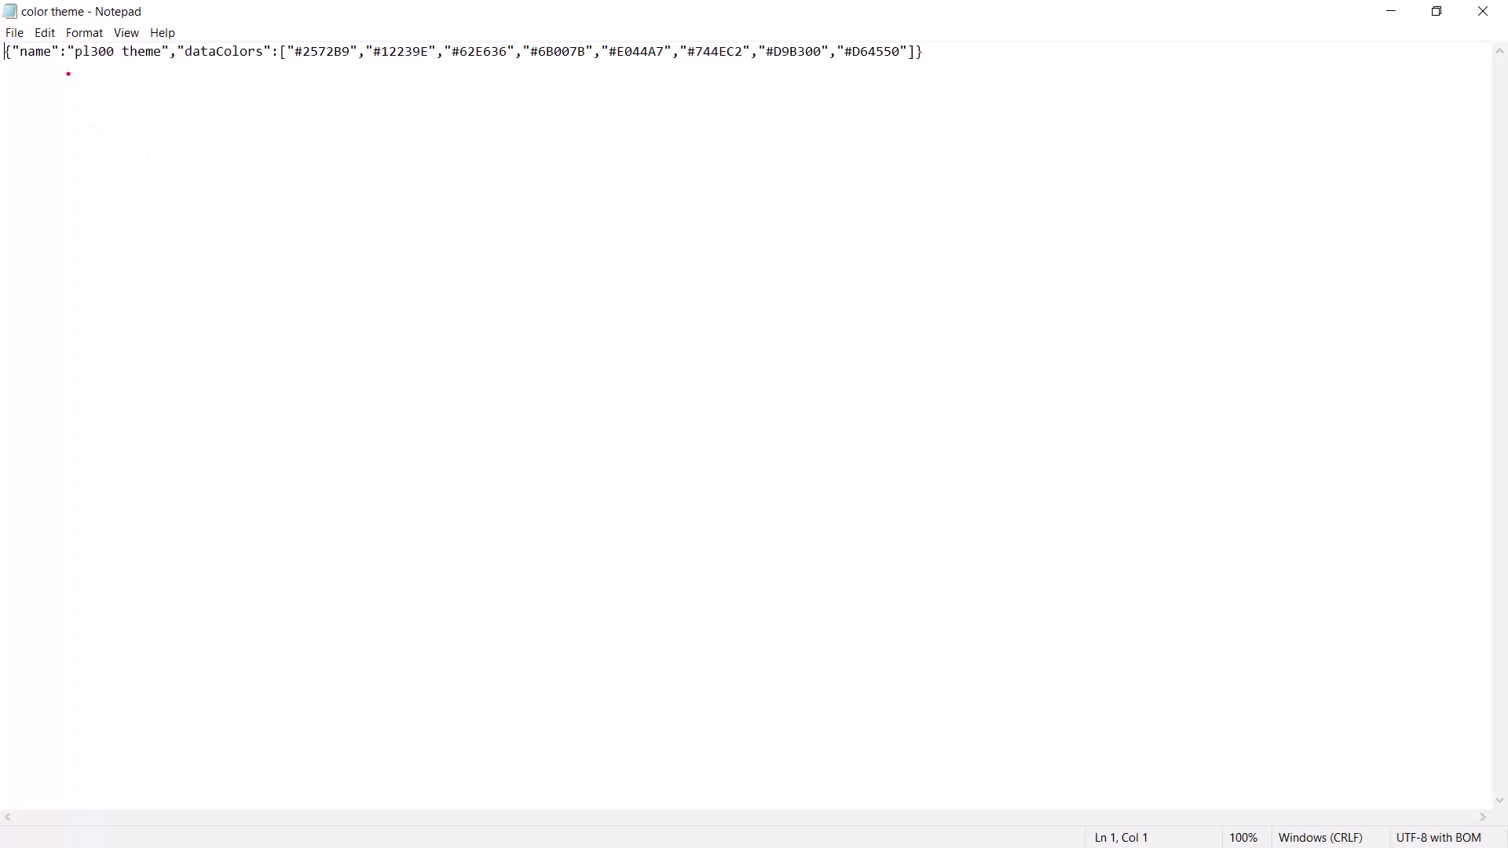
{"action": "mouse_move", "coordinate": [69, 40]}
{"action": "left_mouse_down"}
{"action": "mouse_move", "coordinate": [83, 67]}
{"action": "mouse_move", "coordinate": [171, 68]}
{"action": "left_mouse_up"}
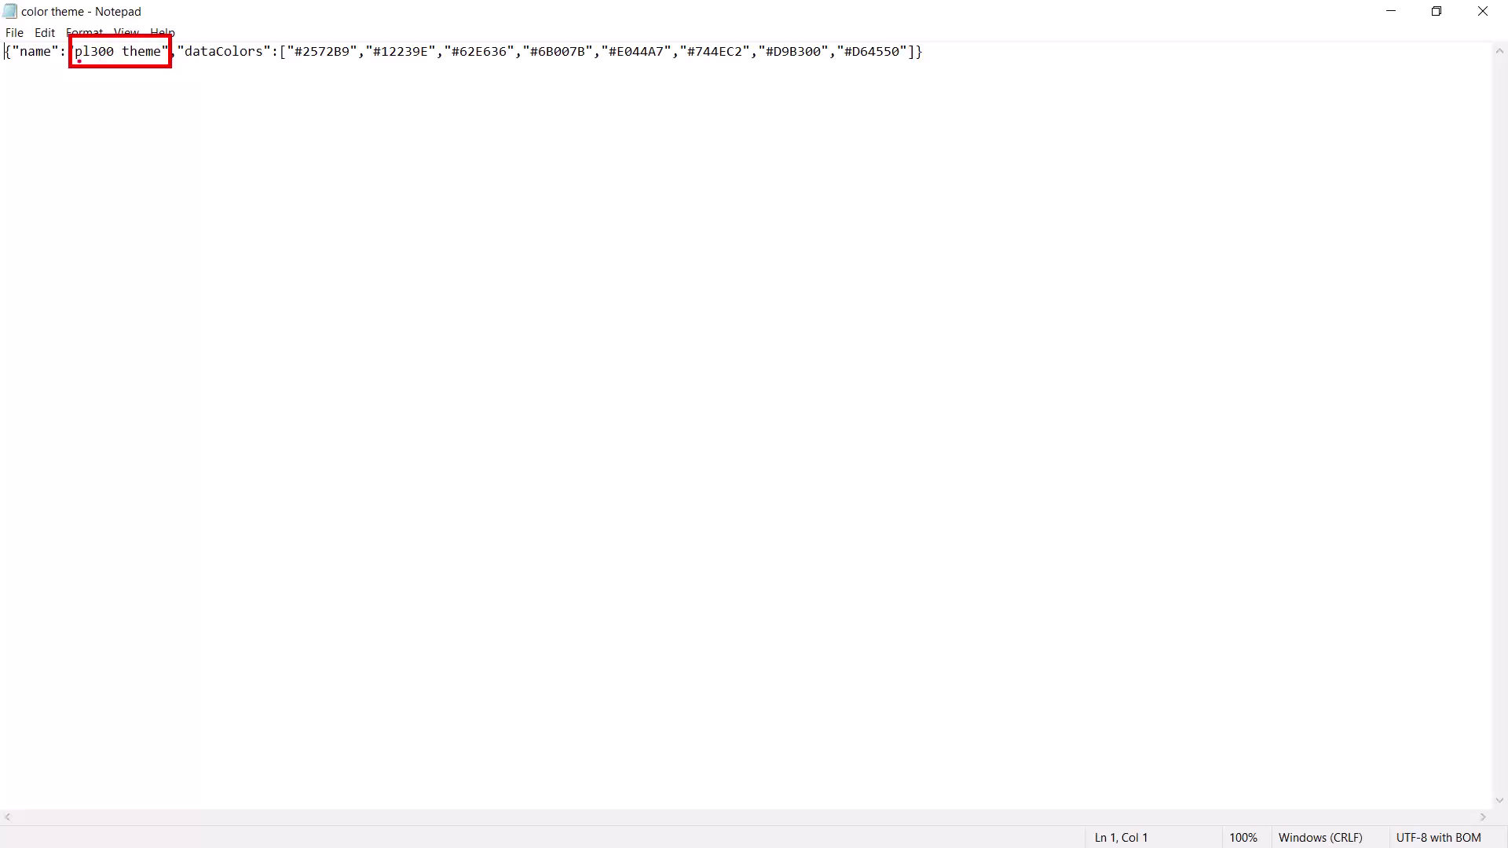
{"action": "left_click_drag", "start_coordinate": [76, 60], "coordinate": [152, 63]}
{"action": "left_click_drag", "start_coordinate": [306, 68], "coordinate": [906, 79]}
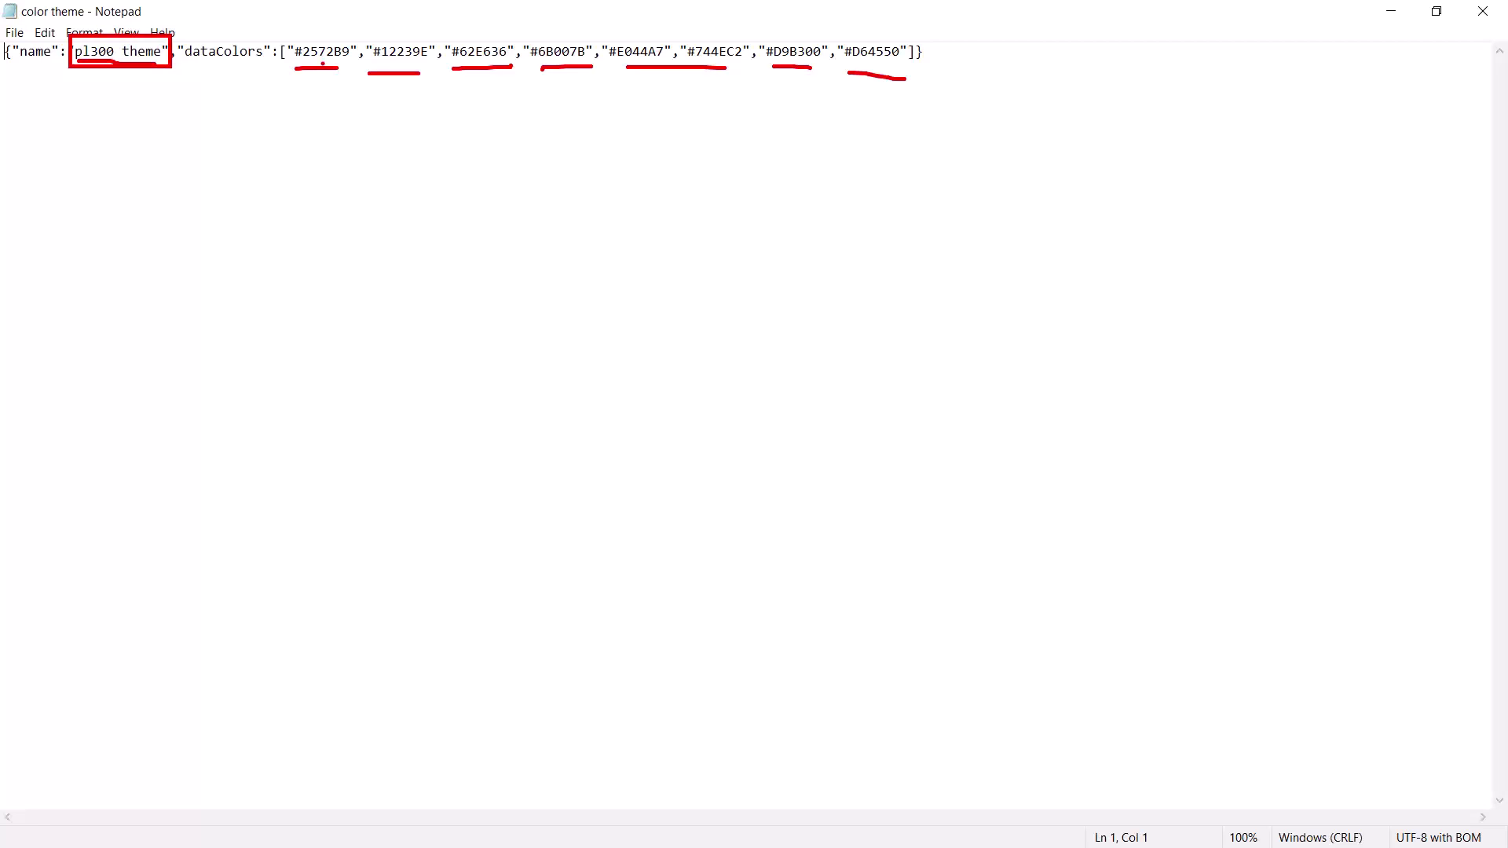
{"action": "key", "text": "Escape"}
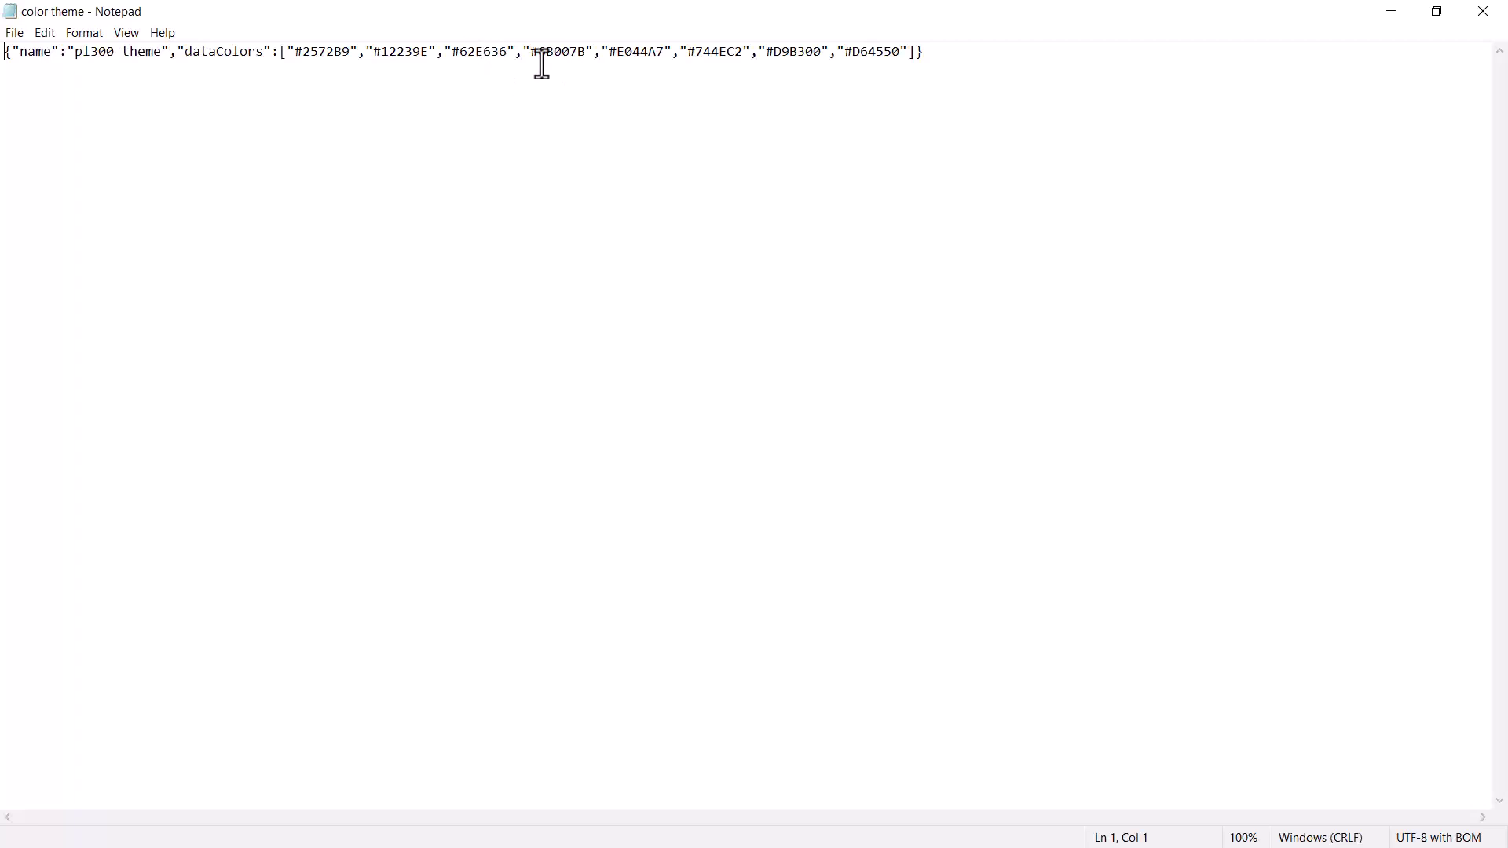
Step: Change #E044A7 to #E044B7 and #62E636 to #62E644 in the theme JSON
{"action": "left_click", "coordinate": [657, 52]}
{"action": "key", "text": "BackSpace"}
{"action": "type", "text": "B"}
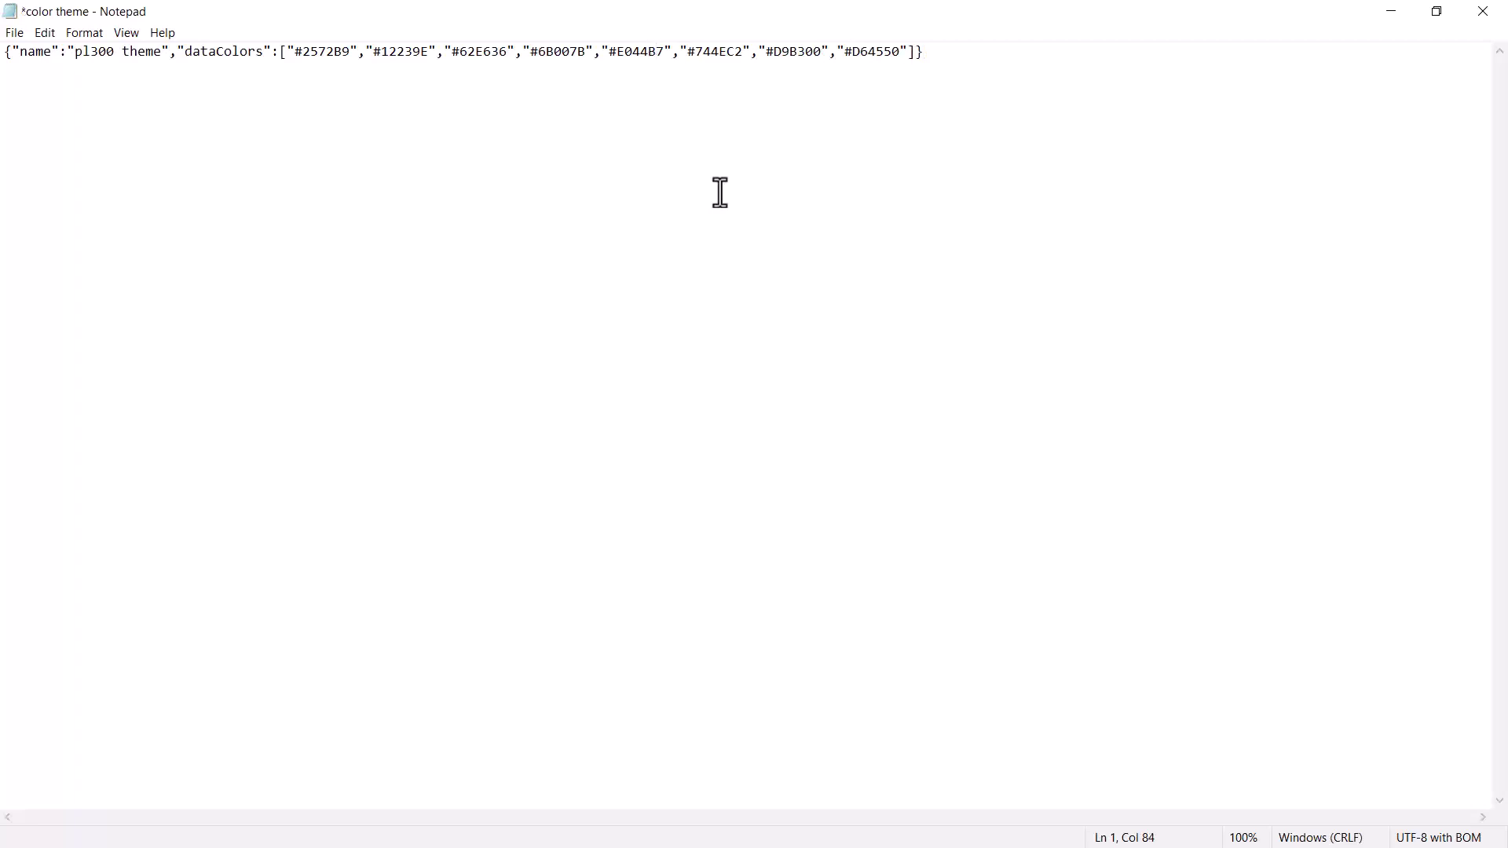
{"action": "left_click", "coordinate": [508, 52]}
{"action": "key", "text": "BackSpace"}
{"action": "key", "text": "BackSpace"}
{"action": "type", "text": "44"}
Step: Save the edited theme file and return to Power BI Desktop
{"action": "left_click", "coordinate": [15, 36]}
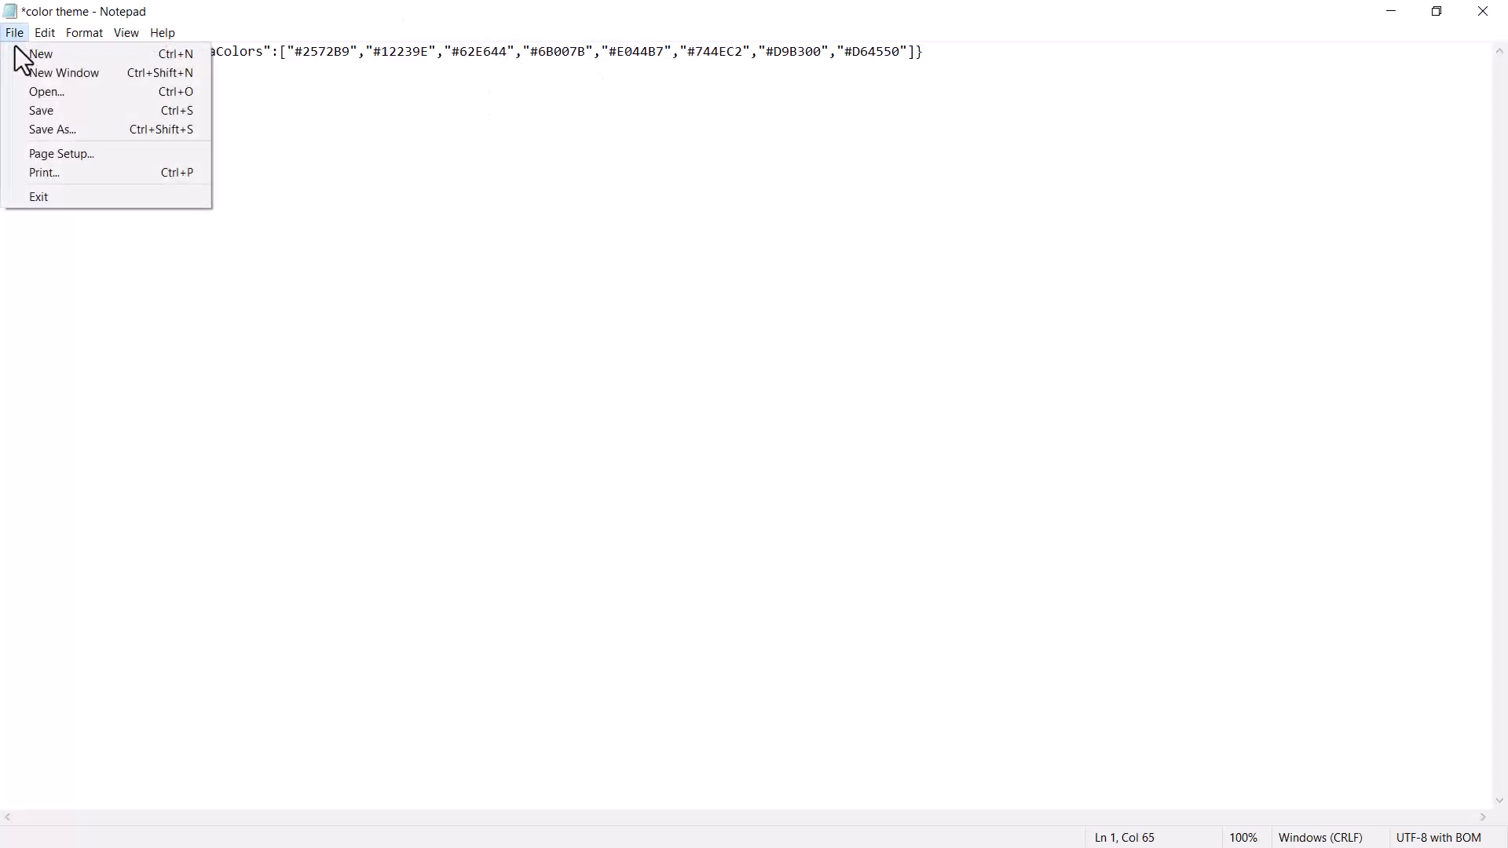
{"action": "left_click", "coordinate": [37, 110]}
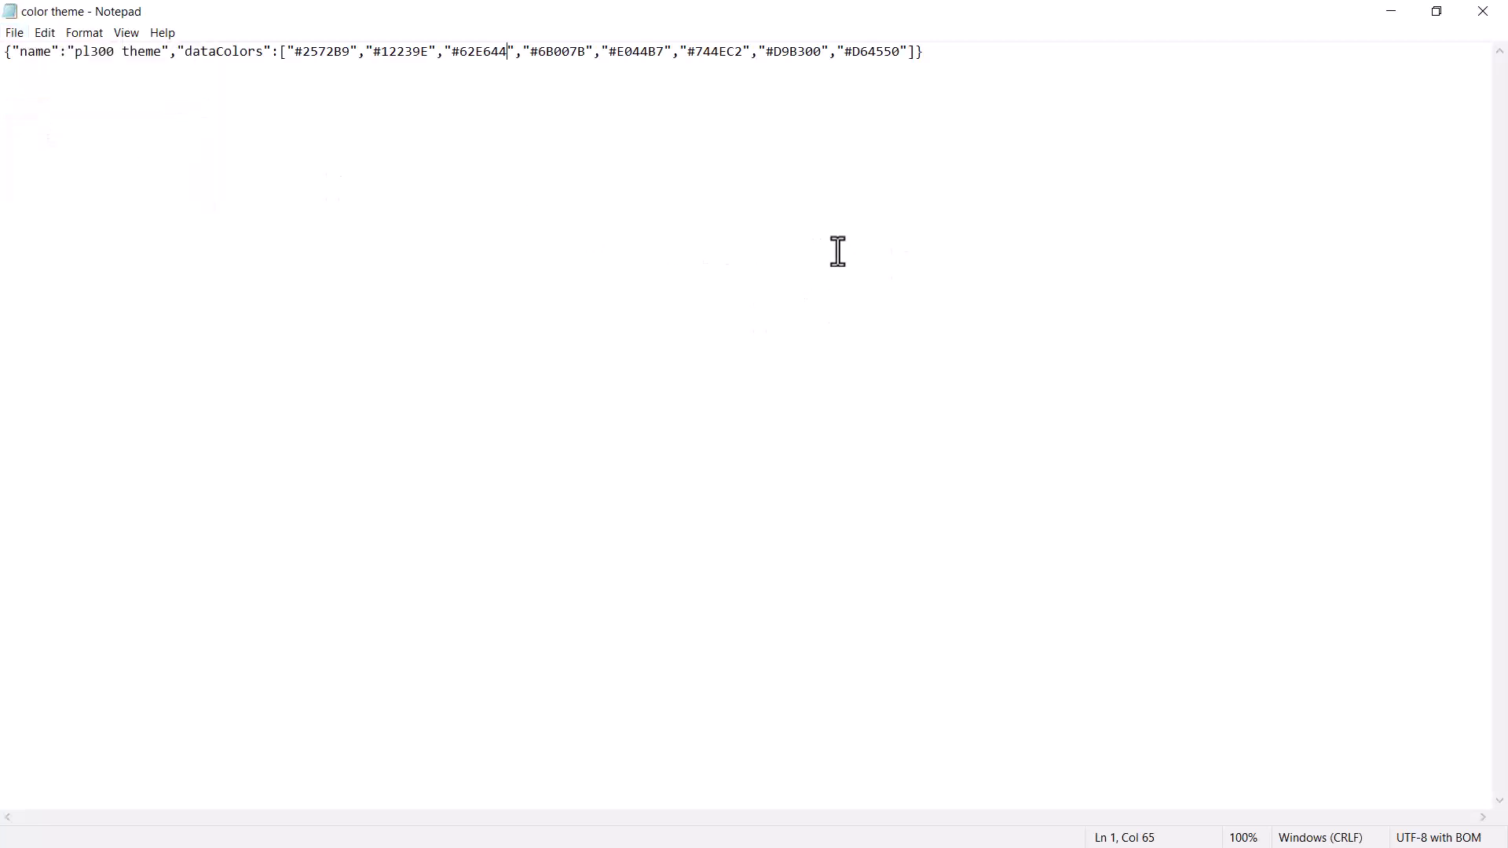
{"action": "key", "text": "alt+Tab"}
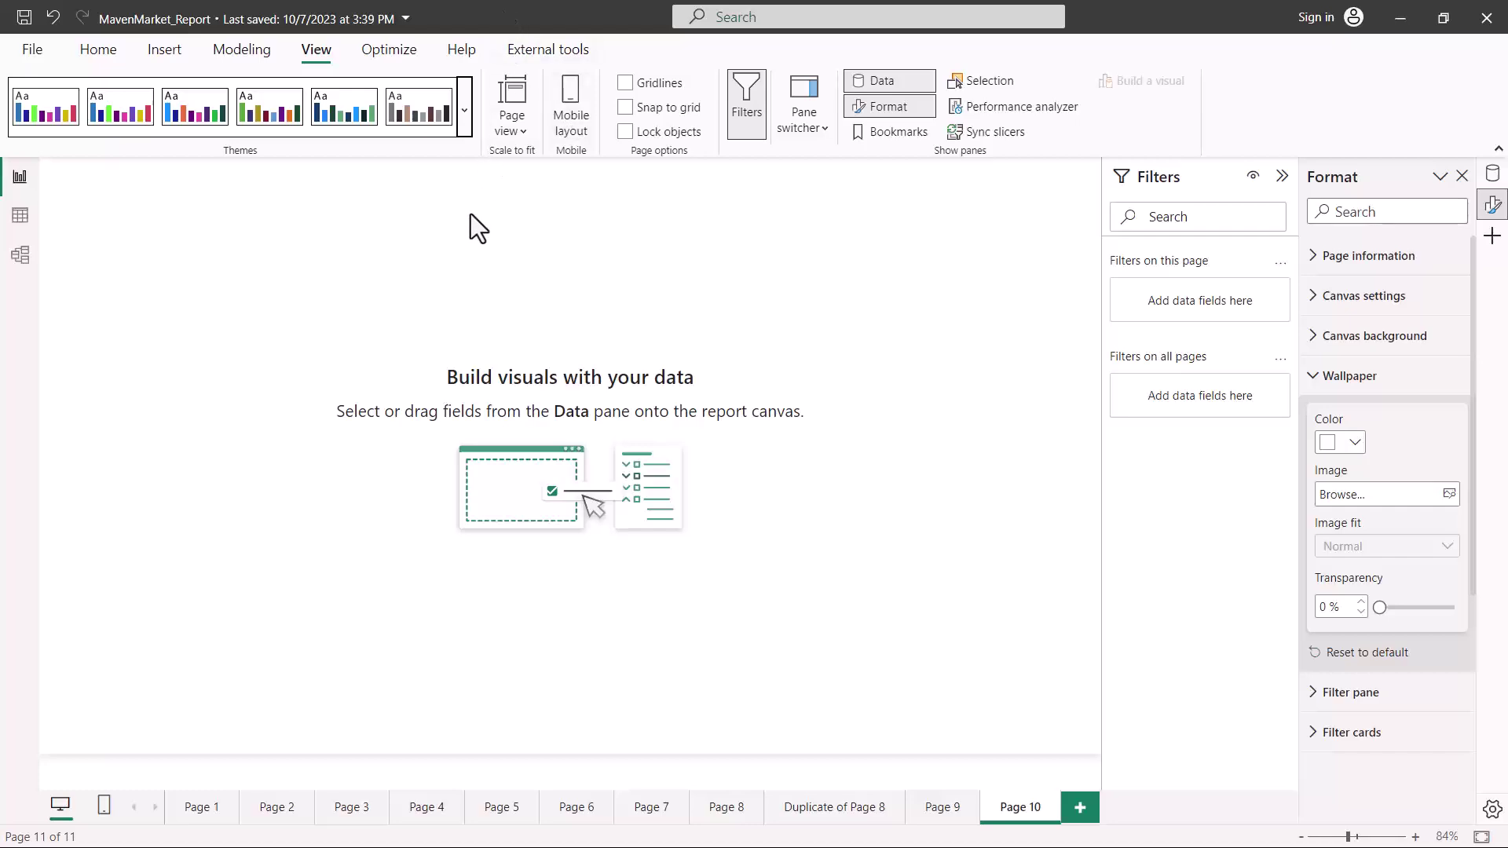
Step: Import the edited 'color theme' JSON file through Browse for themes
{"action": "left_click", "coordinate": [464, 121]}
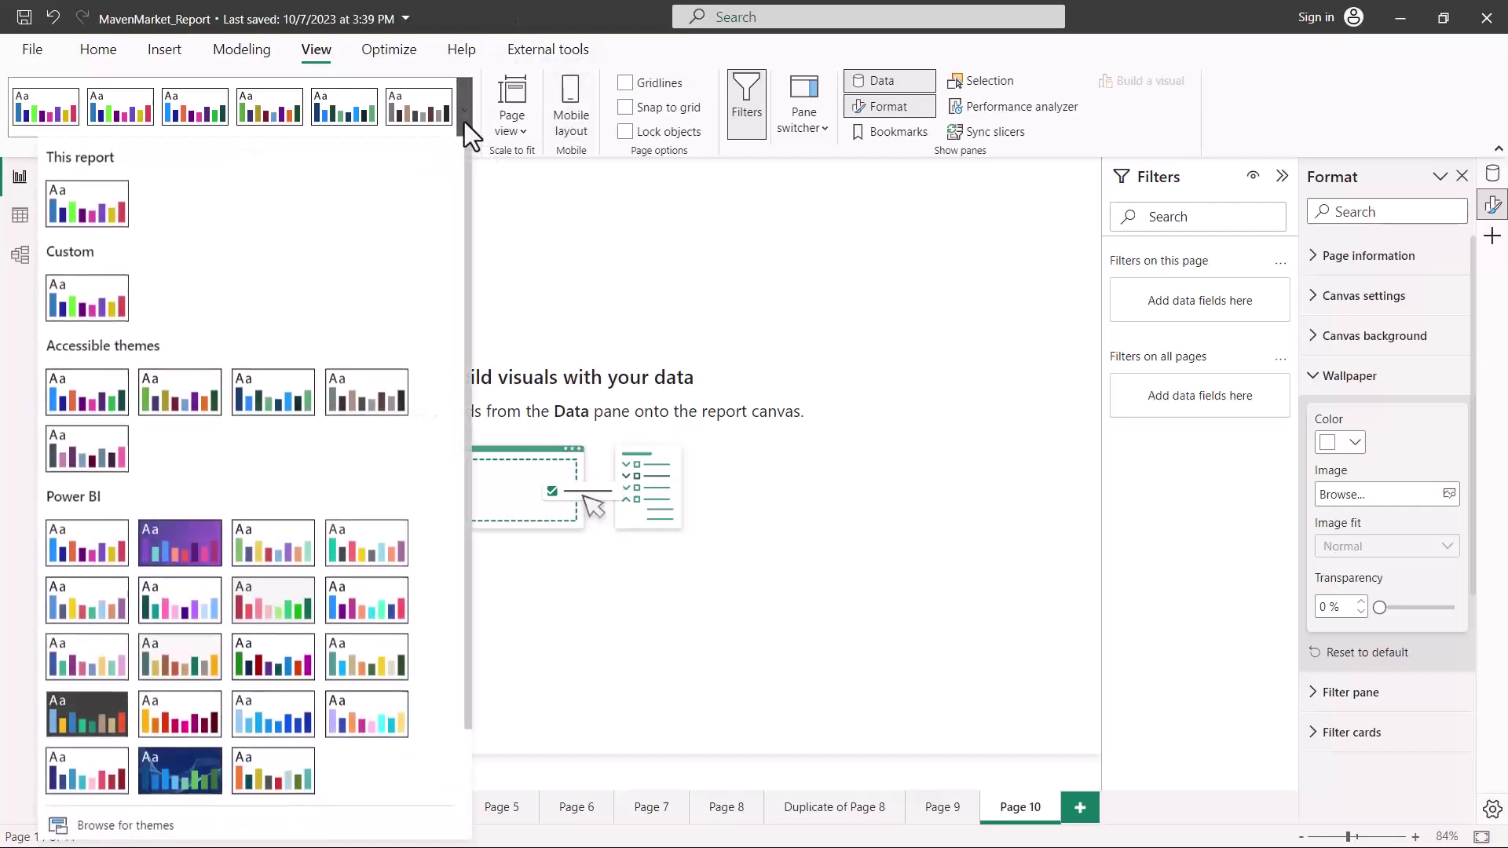
{"action": "scroll", "coordinate": [419, 274], "scroll_direction": "down", "scroll_amount": 3}
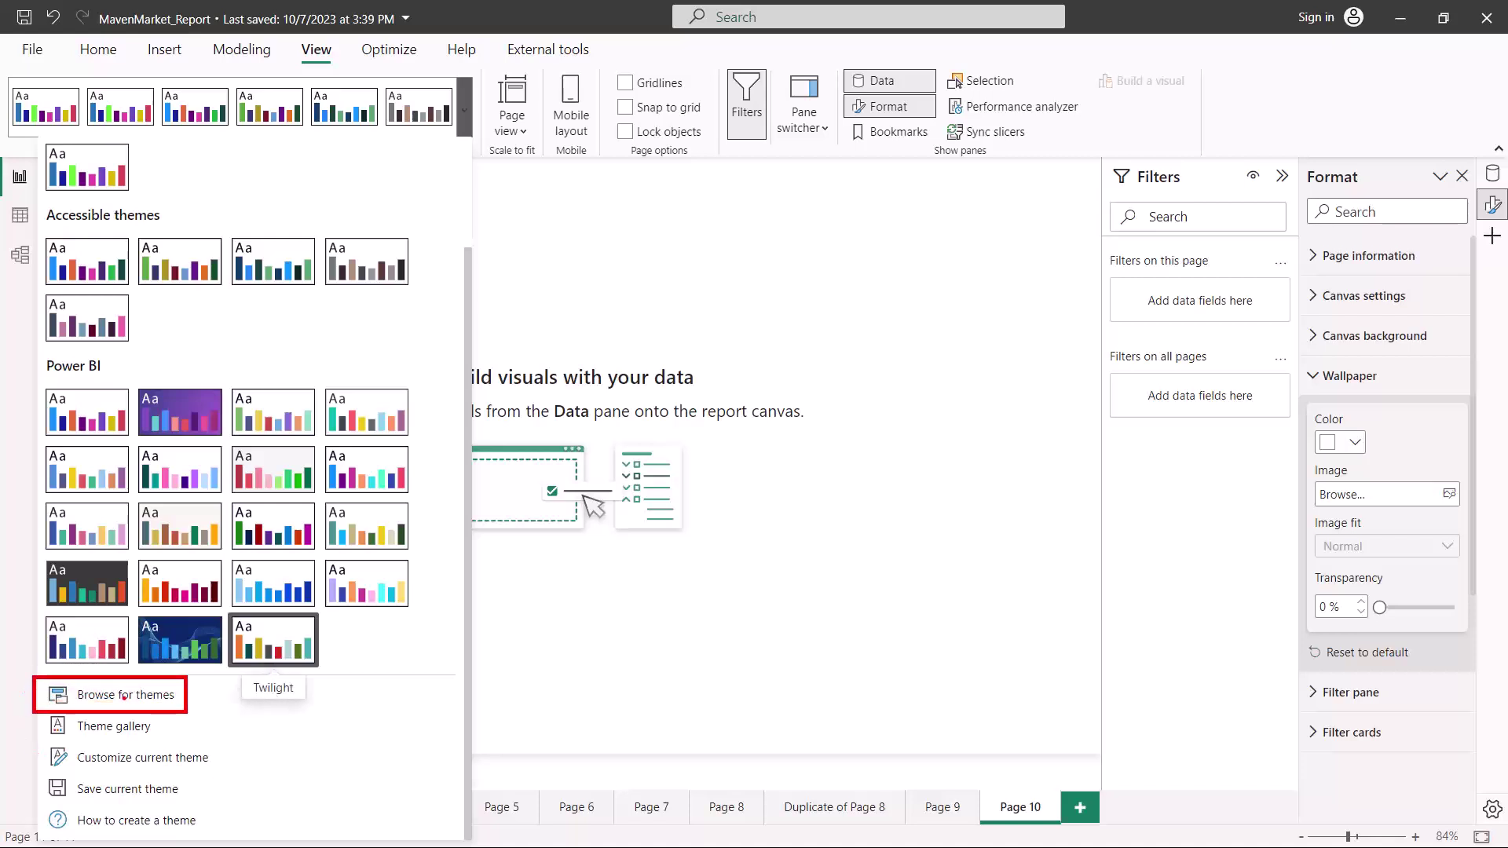
{"action": "left_click", "coordinate": [124, 698]}
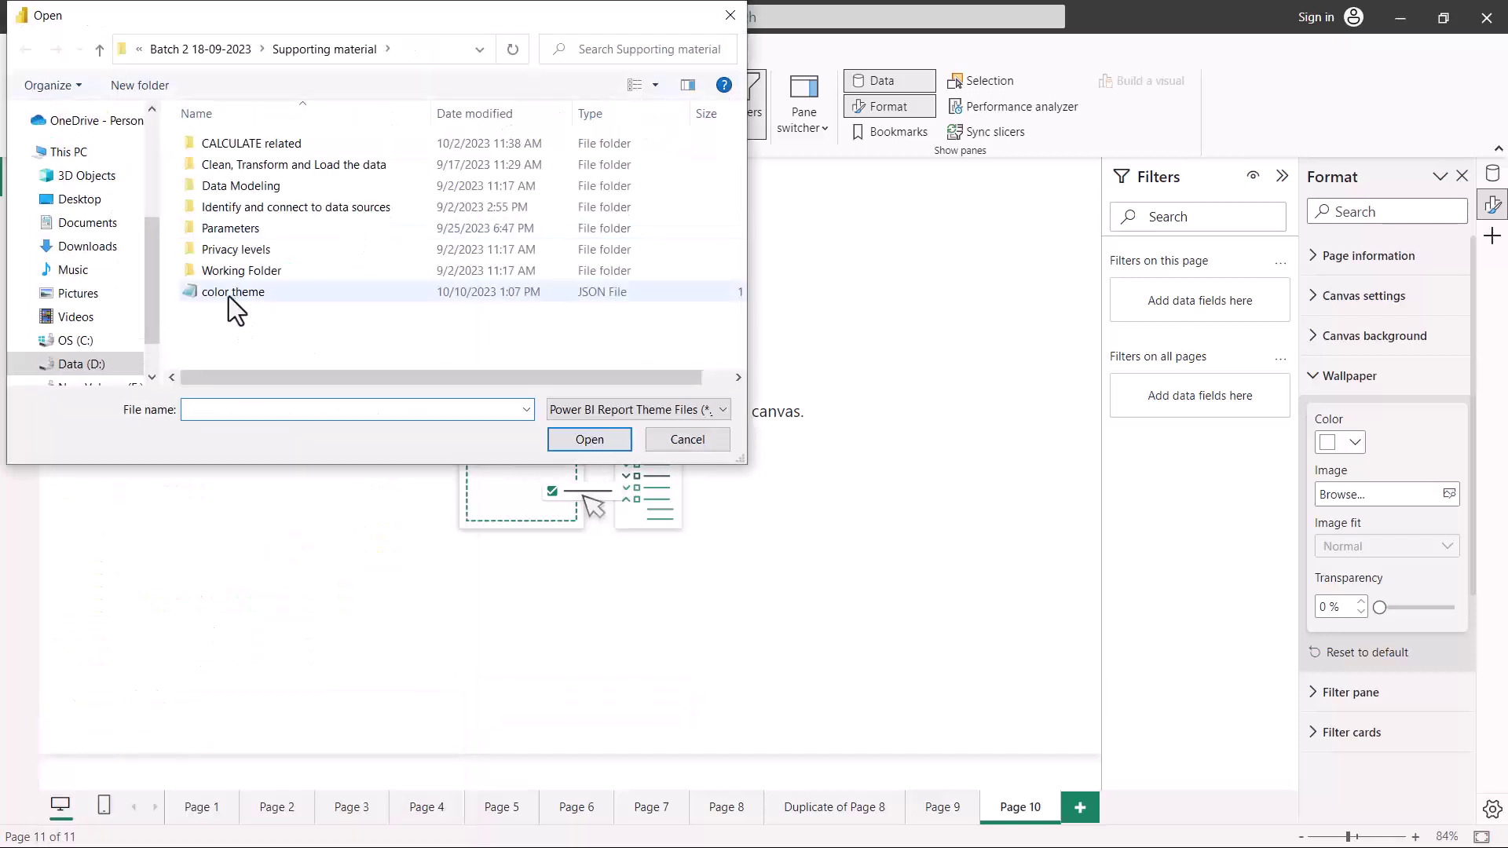
{"action": "left_click", "coordinate": [229, 295]}
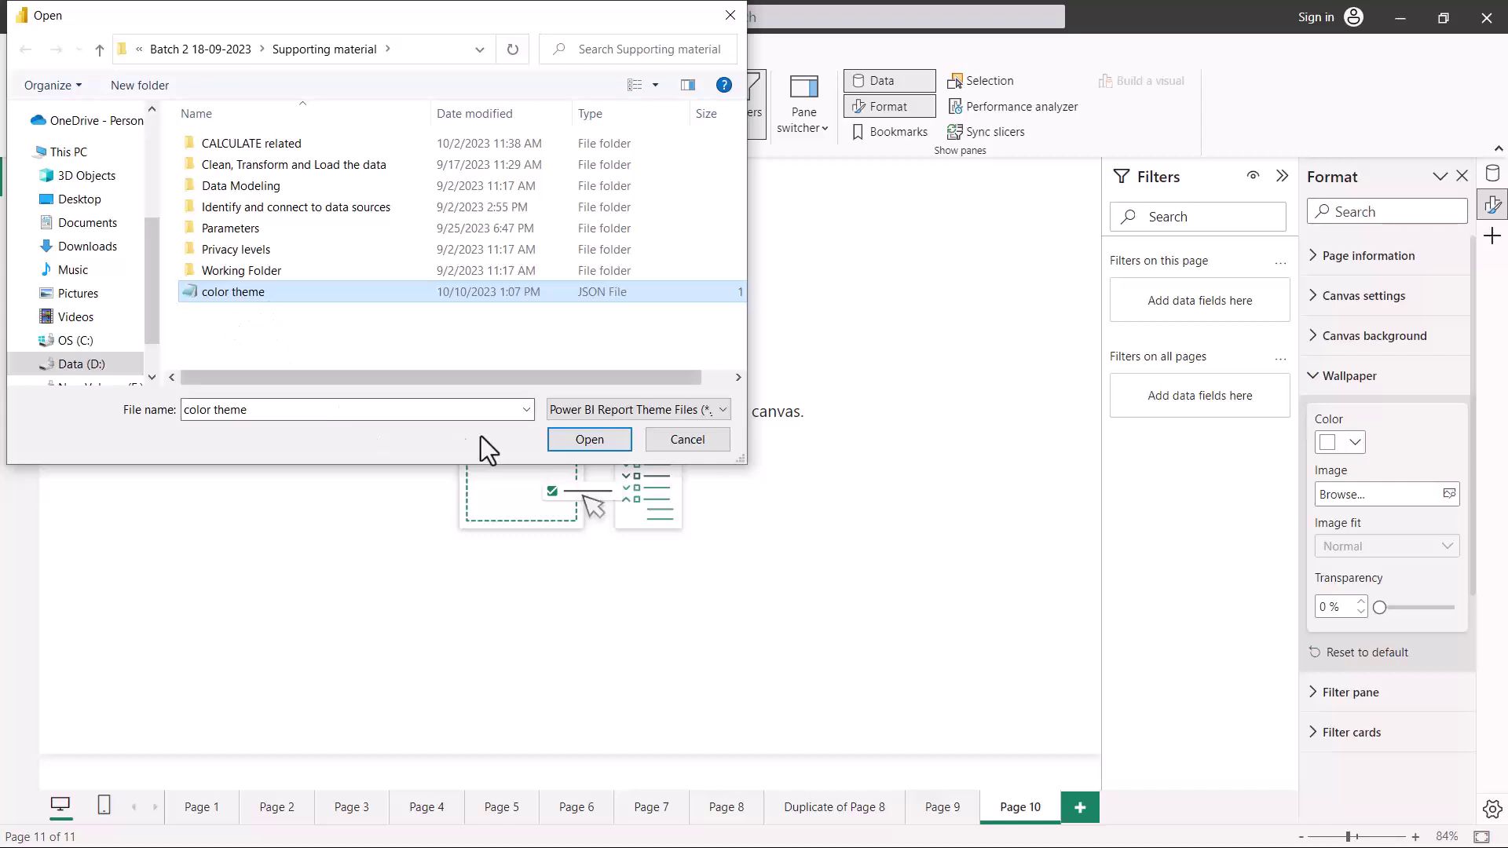
{"action": "left_click", "coordinate": [569, 441]}
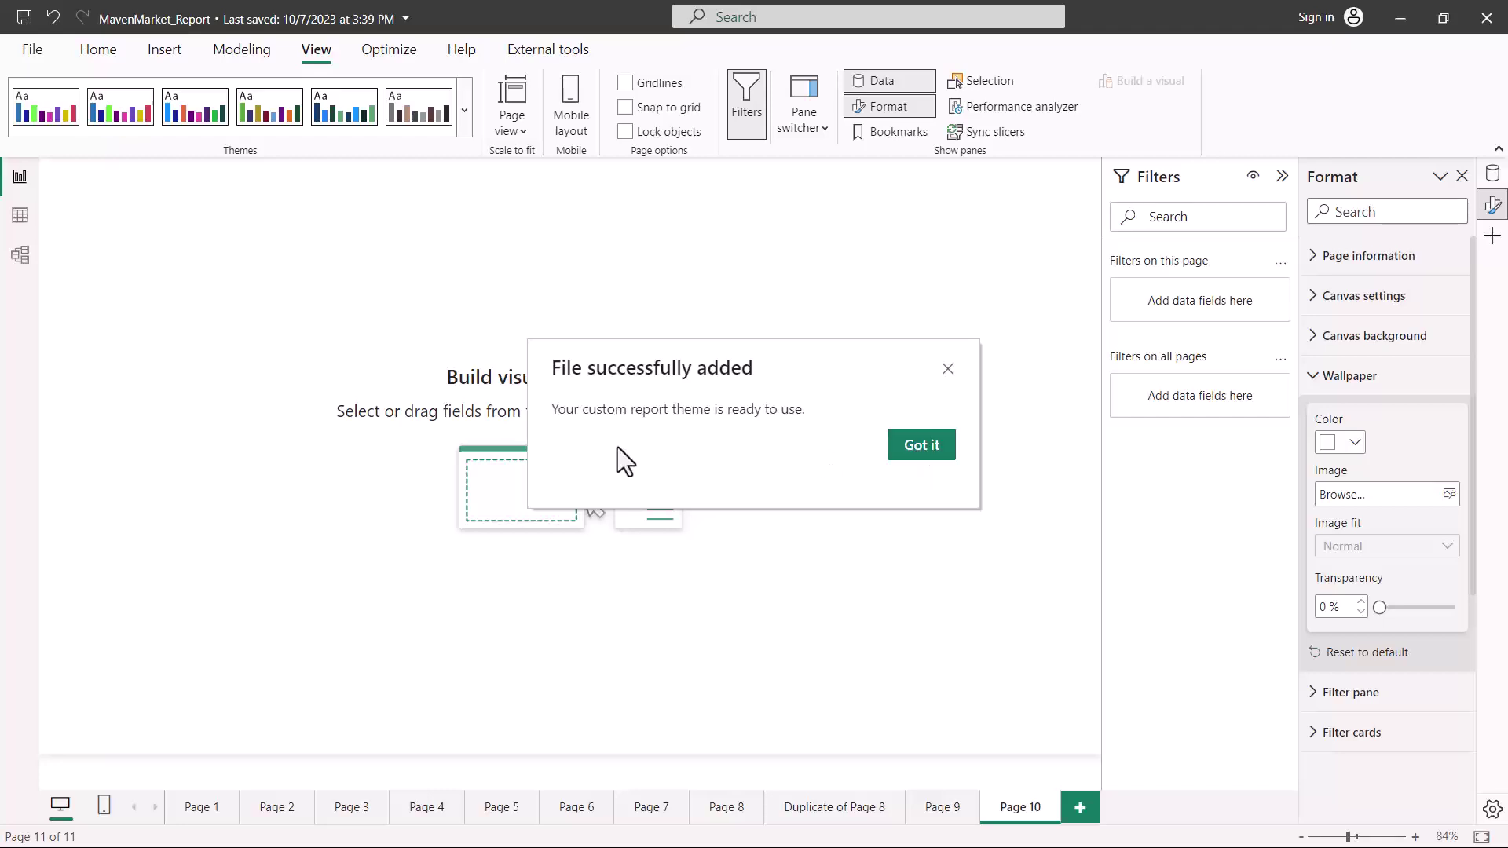
Step: Dismiss the import message and check the imported theme colours in the Wallpaper palette
{"action": "left_click", "coordinate": [917, 449]}
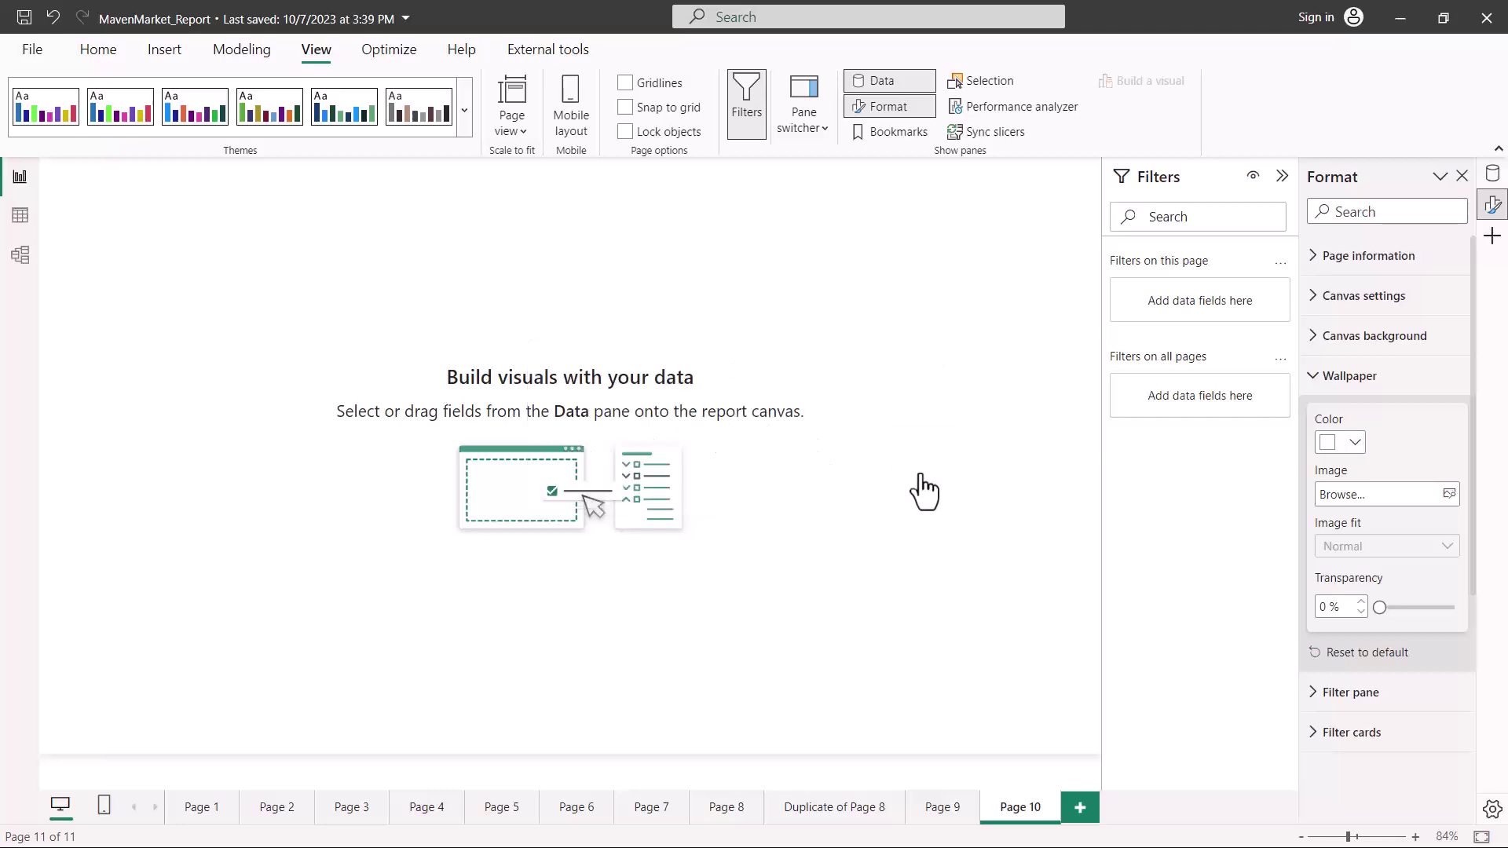
{"action": "left_click", "coordinate": [1351, 444]}
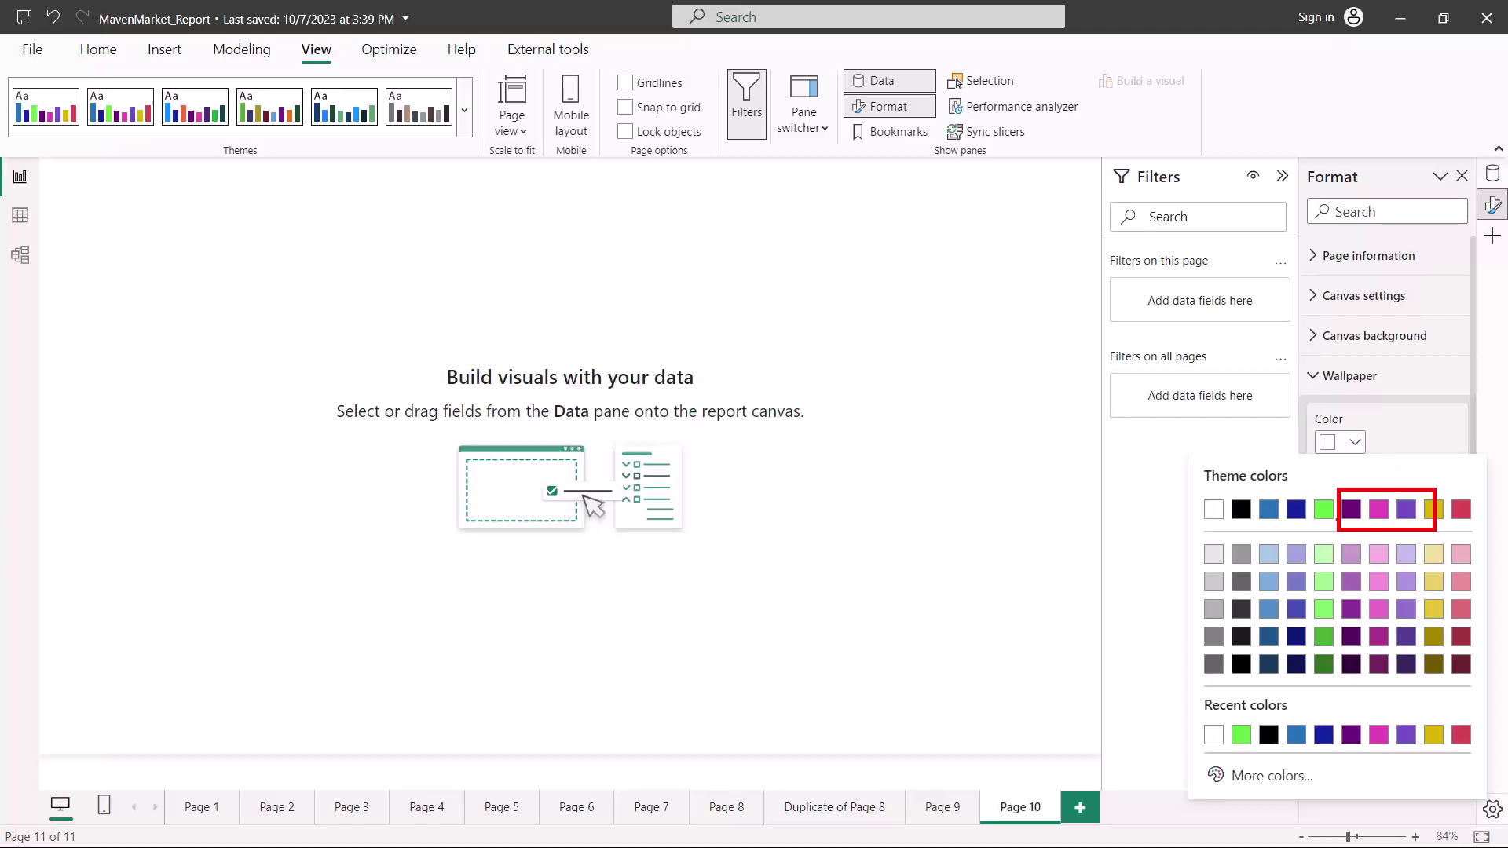
{"action": "left_click", "coordinate": [1412, 432]}
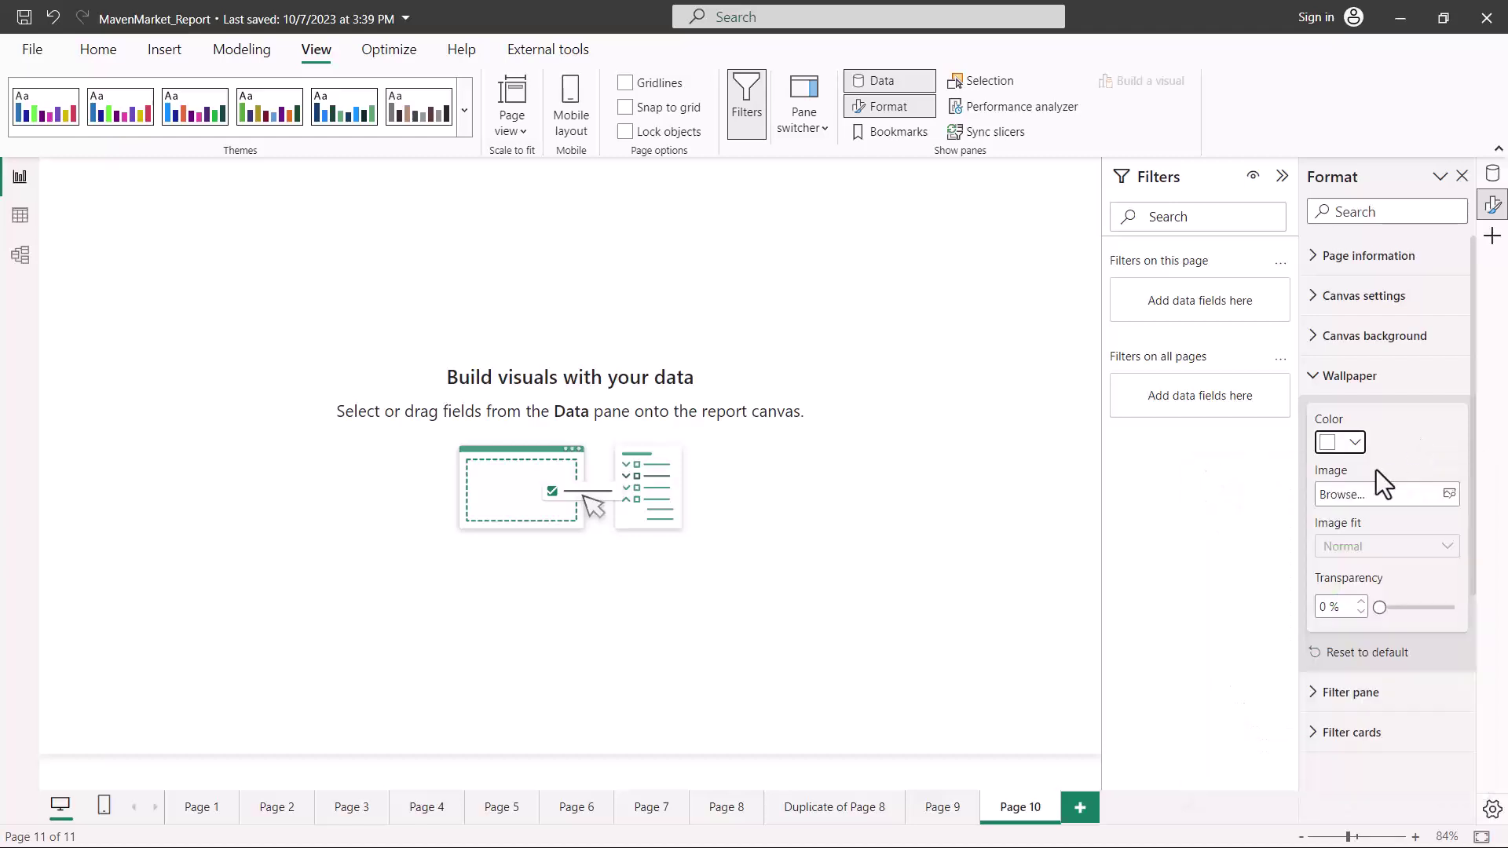